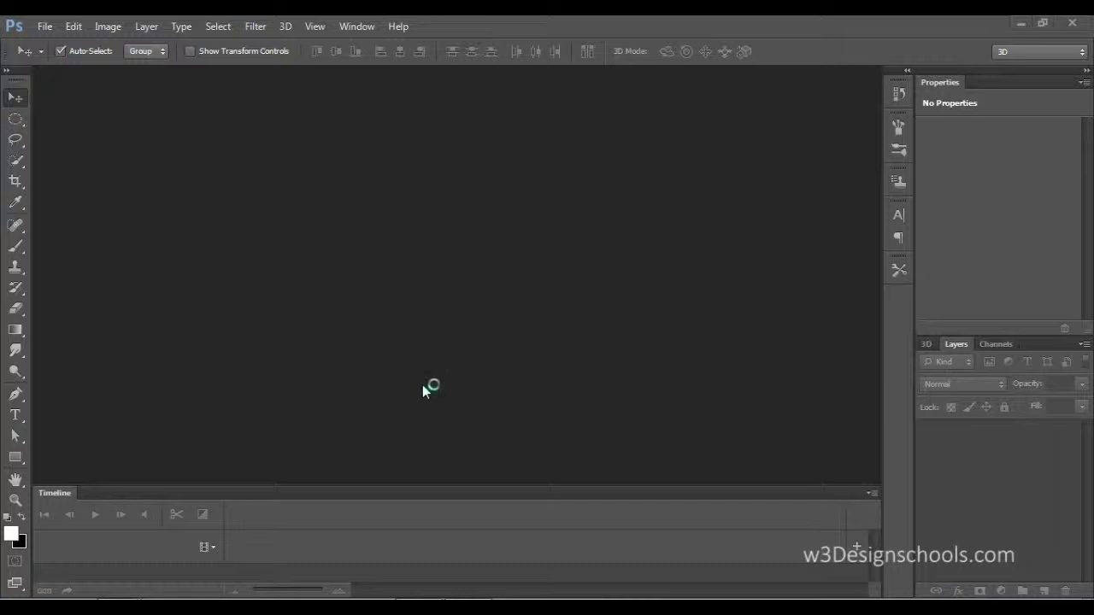
# Step: Open the File menu in the empty Photoshop workspace
pyautogui.click(46, 27)
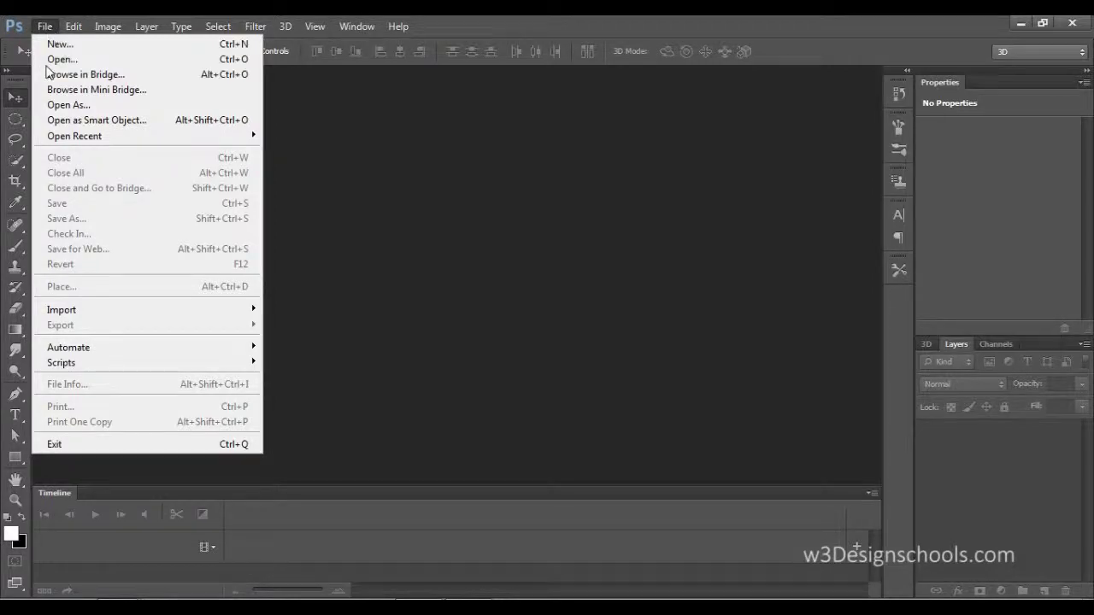
# Step: Run the Scripts > Load Files into Stack command and browse to the Horse folder
pyautogui.moveTo(78, 366)
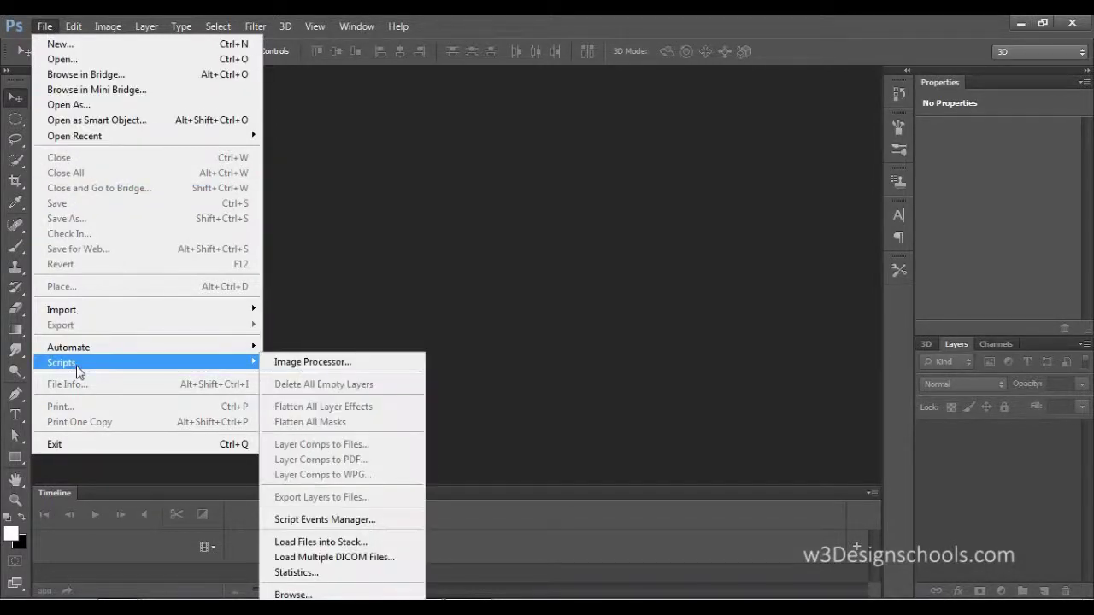
pyautogui.click(301, 543)
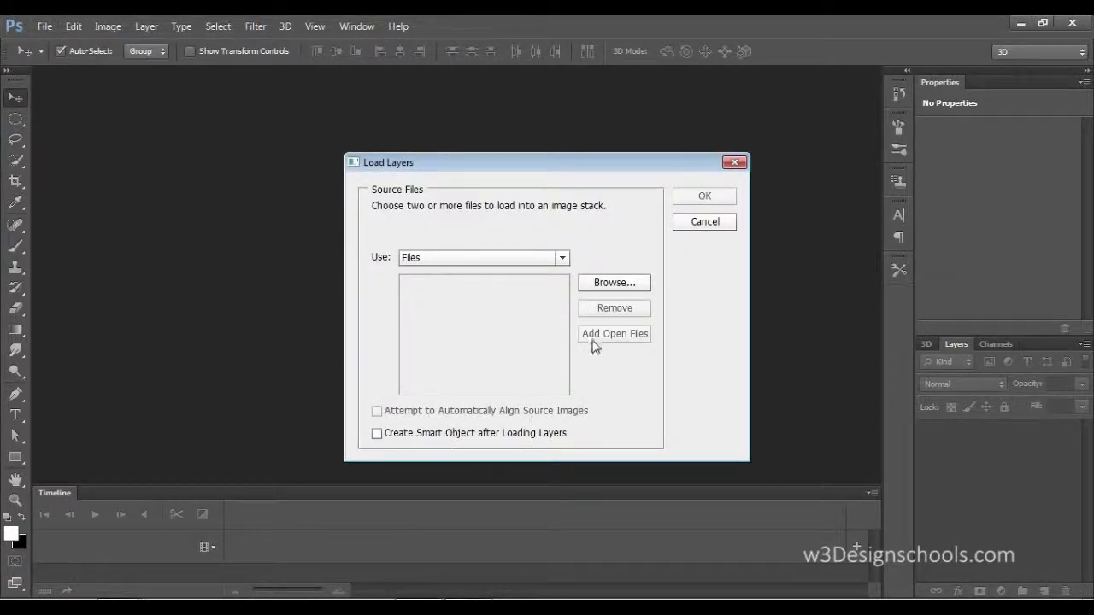
pyautogui.click(609, 286)
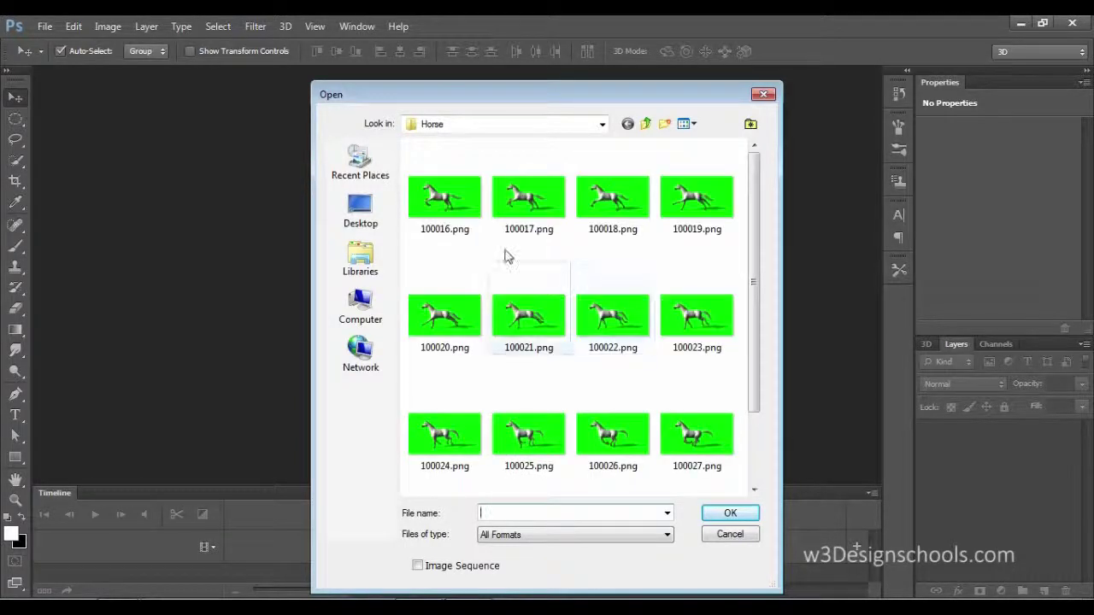
# Step: Add all horse frames 100016.png through 100031.png to the Load Layers list and confirm
pyautogui.click(446, 182)
pyautogui.moveTo(754, 198); pyautogui.dragTo(756, 267)
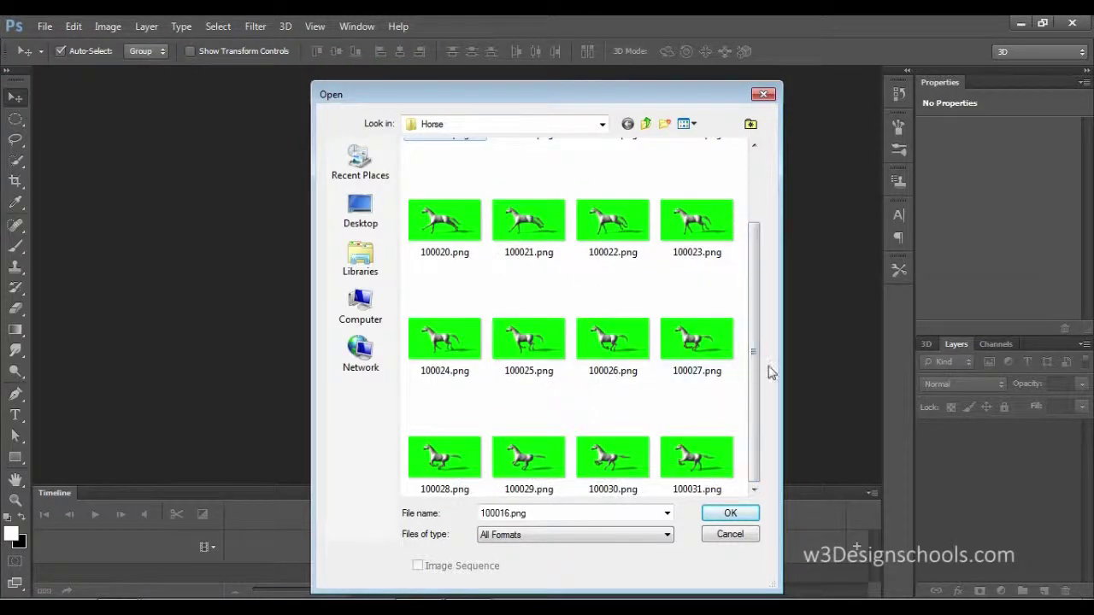
pyautogui.moveTo(757, 374); pyautogui.dragTo(752, 276)
pyautogui.hotkey('ctrl', 'a')
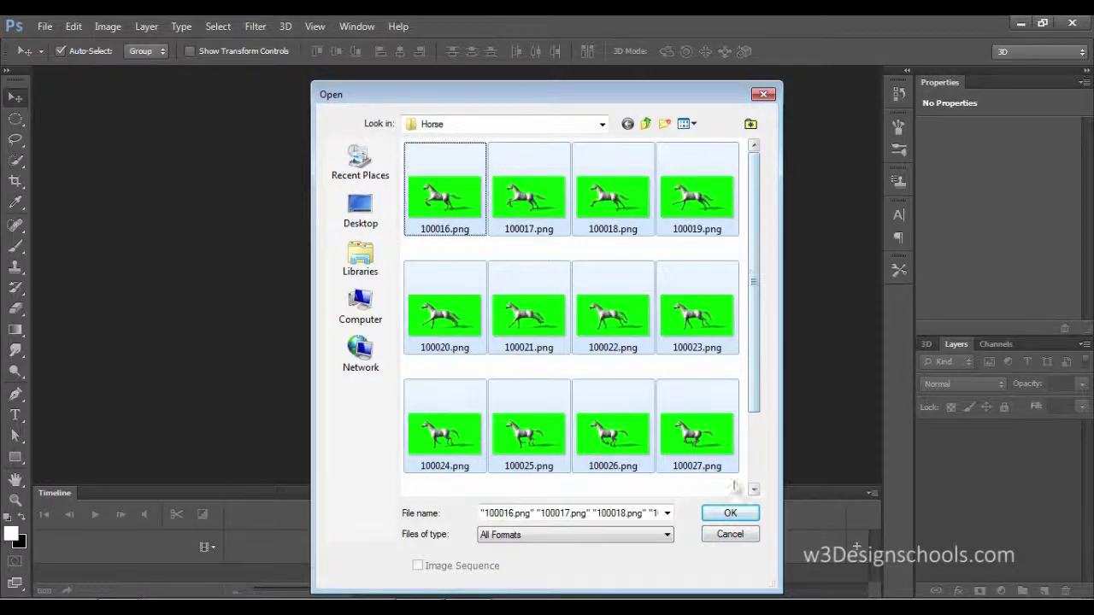
pyautogui.click(725, 515)
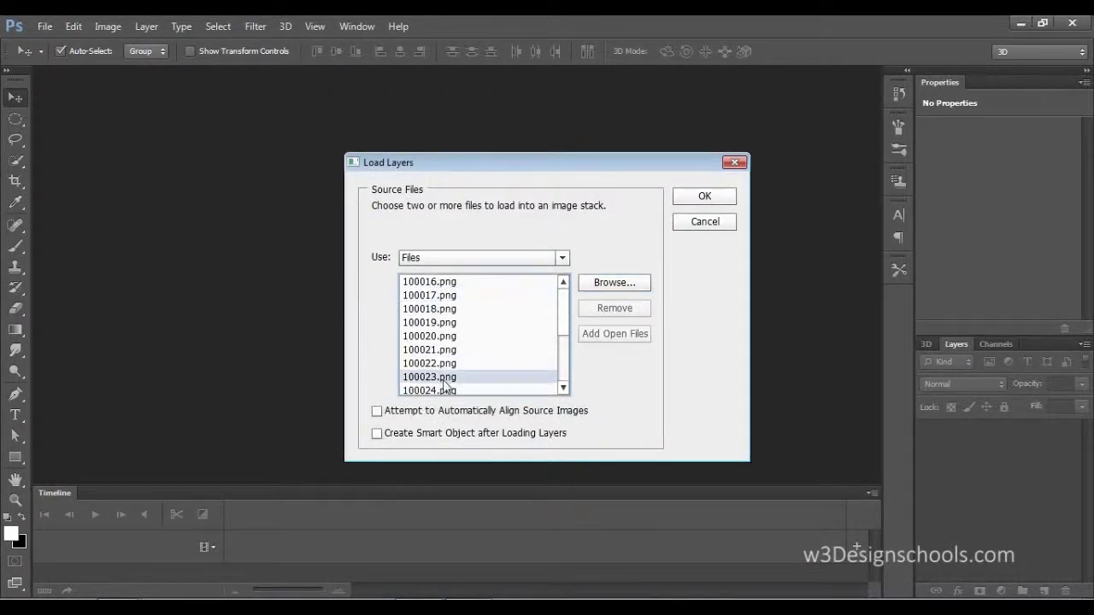
pyautogui.moveTo(560, 313); pyautogui.dragTo(570, 285)
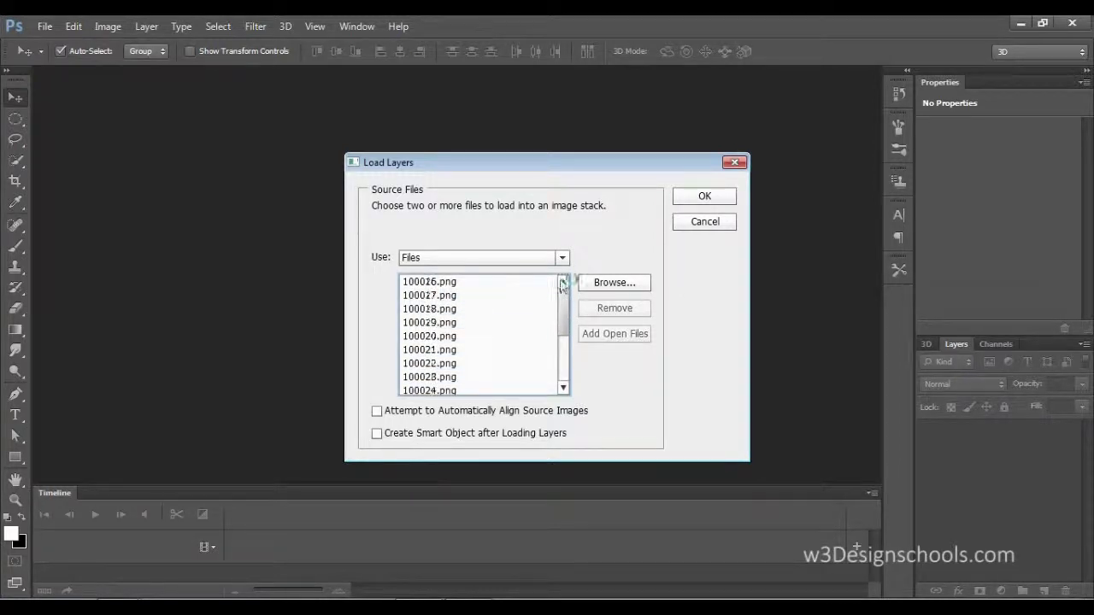
pyautogui.click(702, 198)
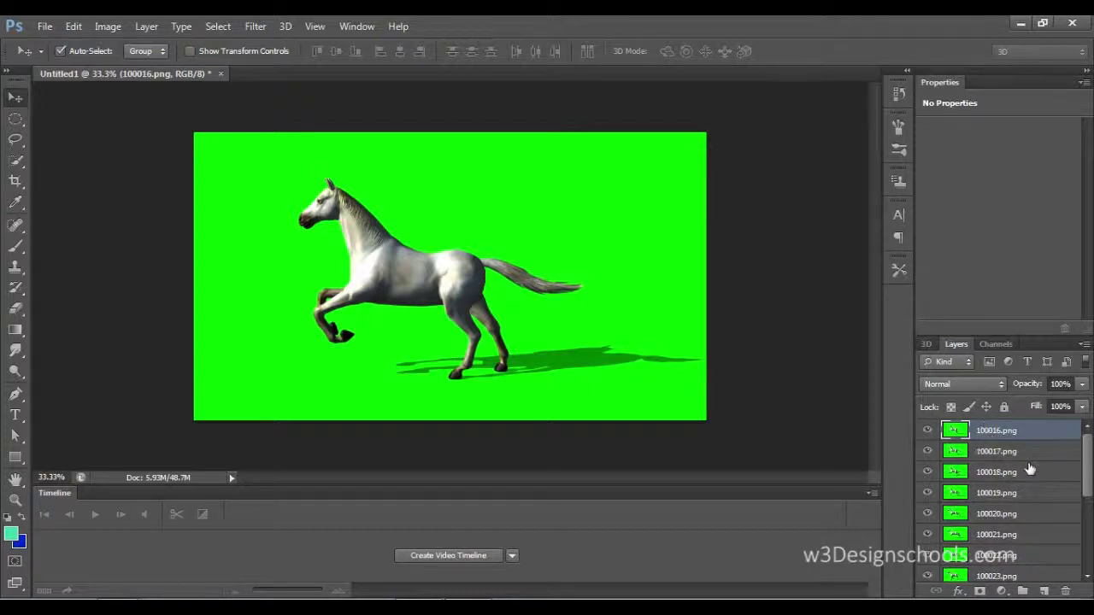
# Step: Review the stacked PNG layers and create a video timeline for the document
pyautogui.moveTo(1088, 454)
pyautogui.mouseDown()
pyautogui.moveTo(1088, 524)
pyautogui.moveTo(1083, 432)
pyautogui.mouseUp()
pyautogui.scroll(-4, 943, 505)
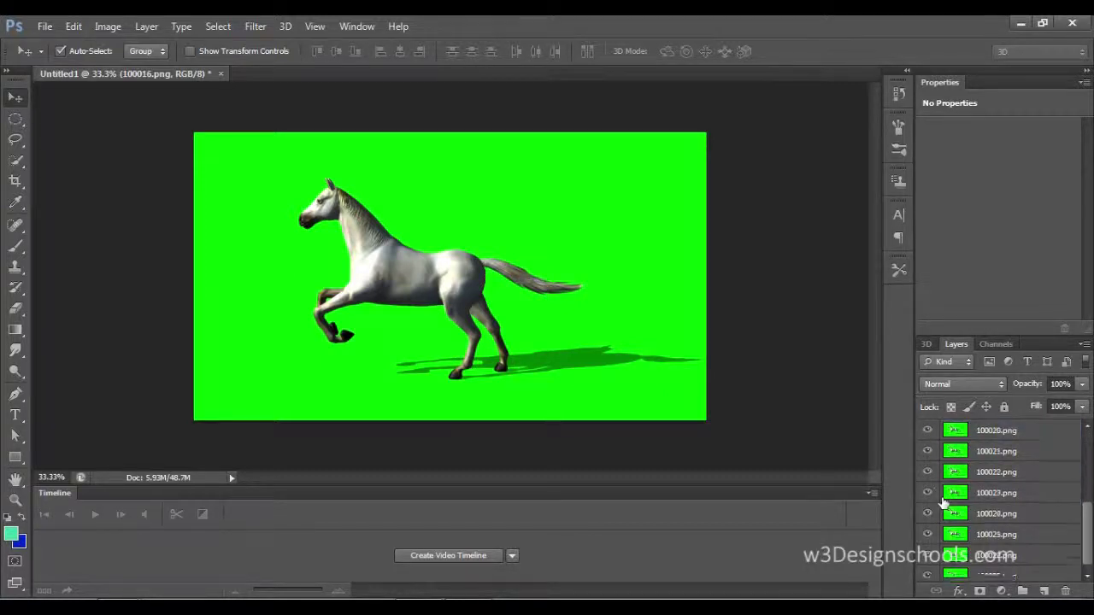
pyautogui.scroll(4, 974, 508)
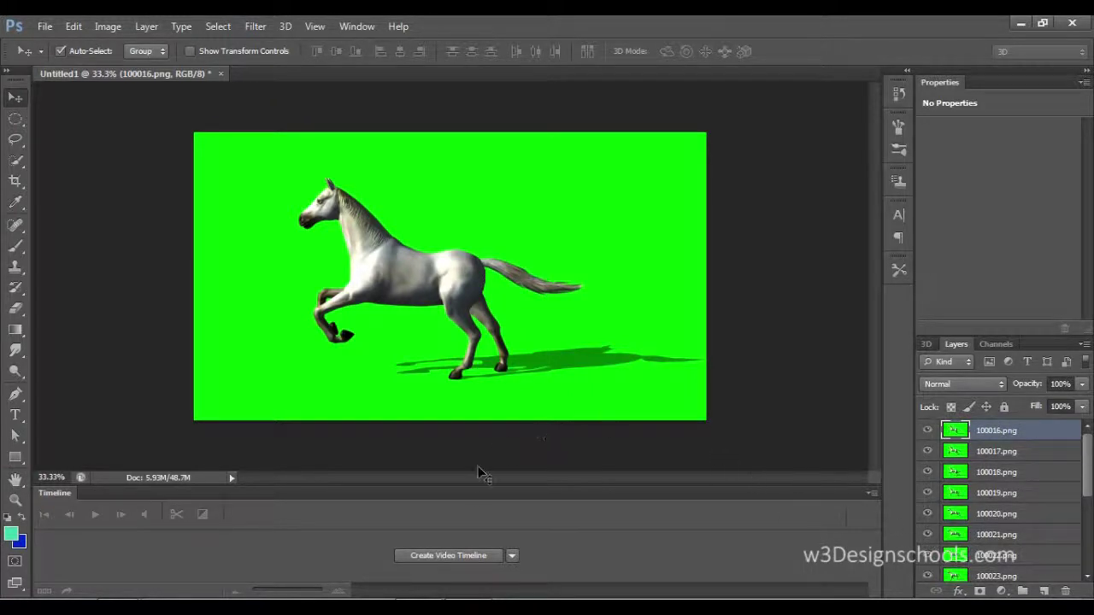
pyautogui.click(454, 554)
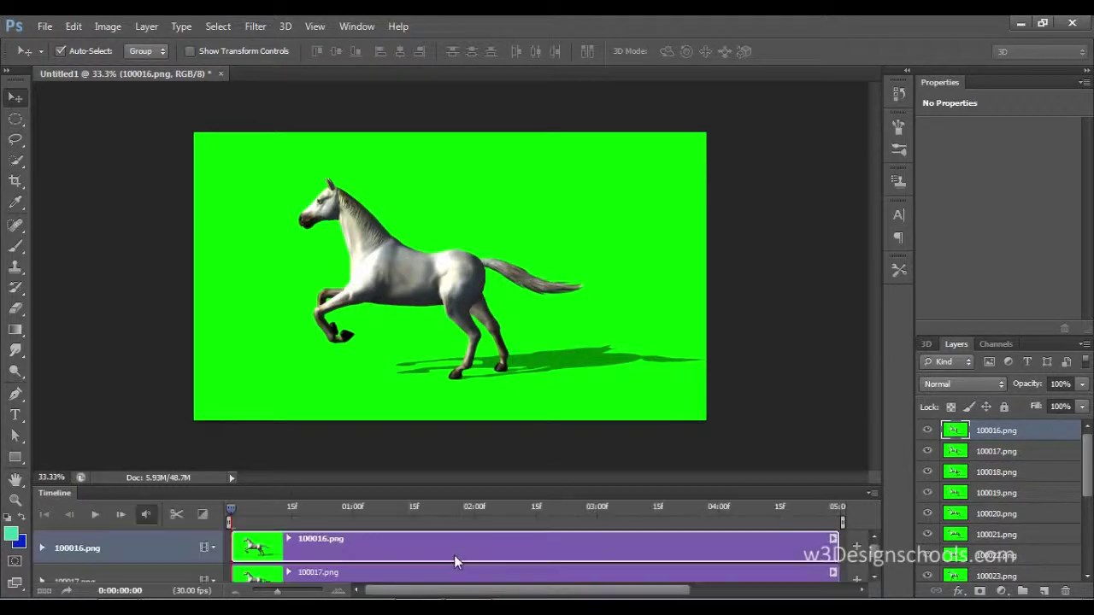
# Step: Convert to a frame animation with a 0.1-second first frame, hiding layer 100017.png
pyautogui.click(43, 592)
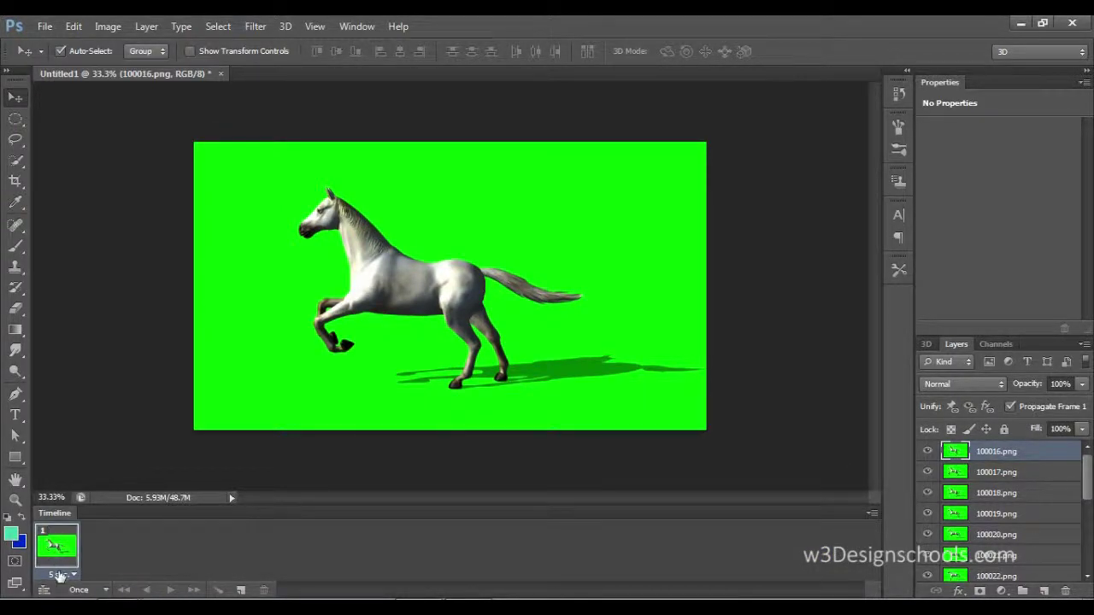
pyautogui.click(60, 576)
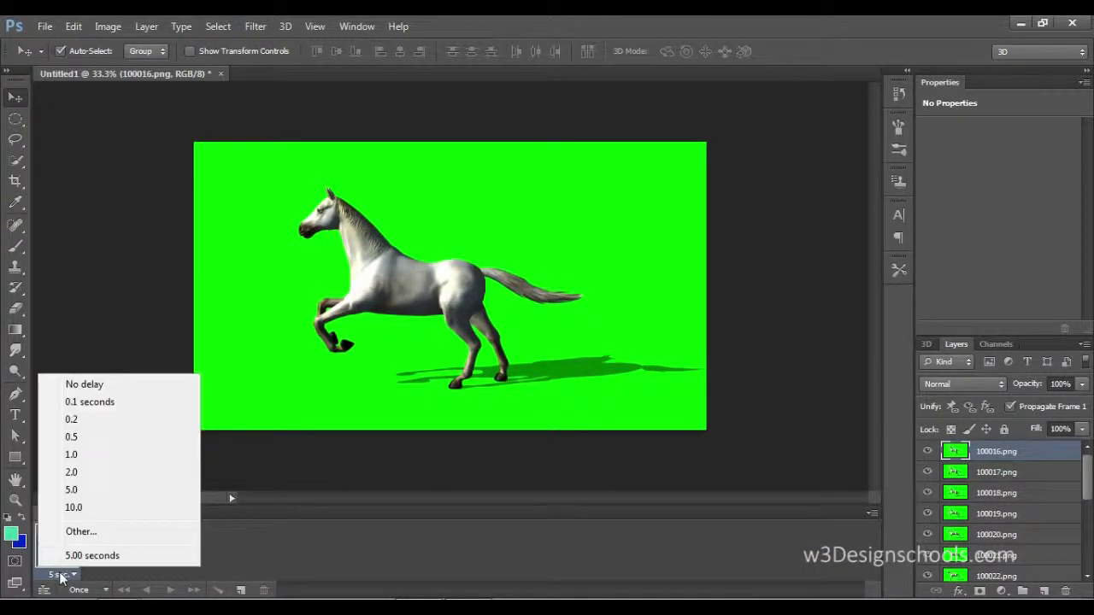
pyautogui.click(85, 402)
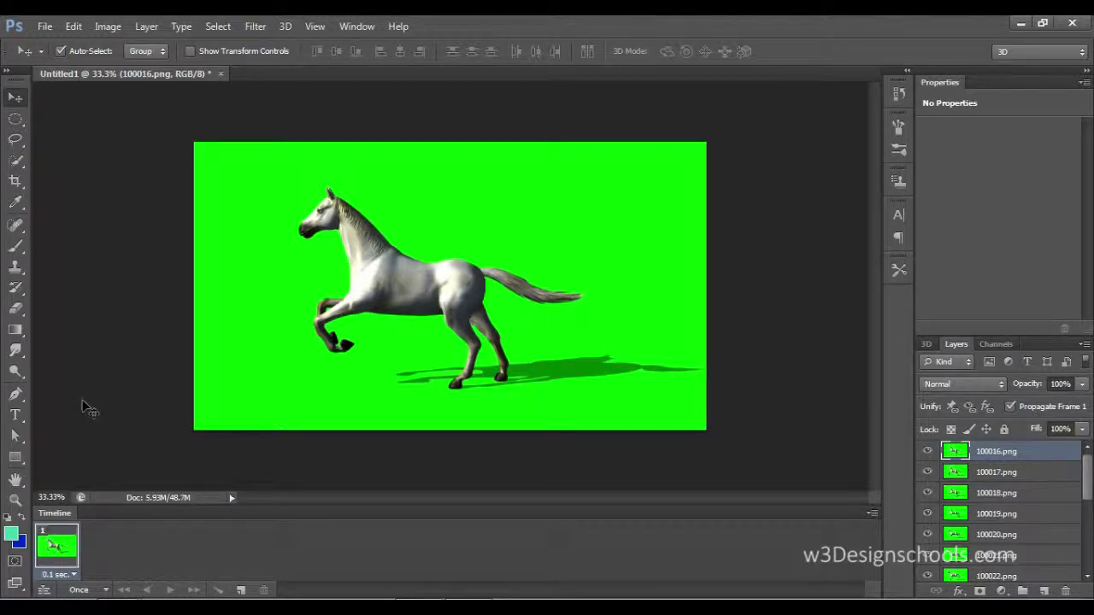
pyautogui.click(927, 472)
# Step: Build frames 2 to 4, each showing the next horse layer 100017 to 100019.png
pyautogui.keyDown('alt'); pyautogui.click(928, 452); pyautogui.keyUp('alt')
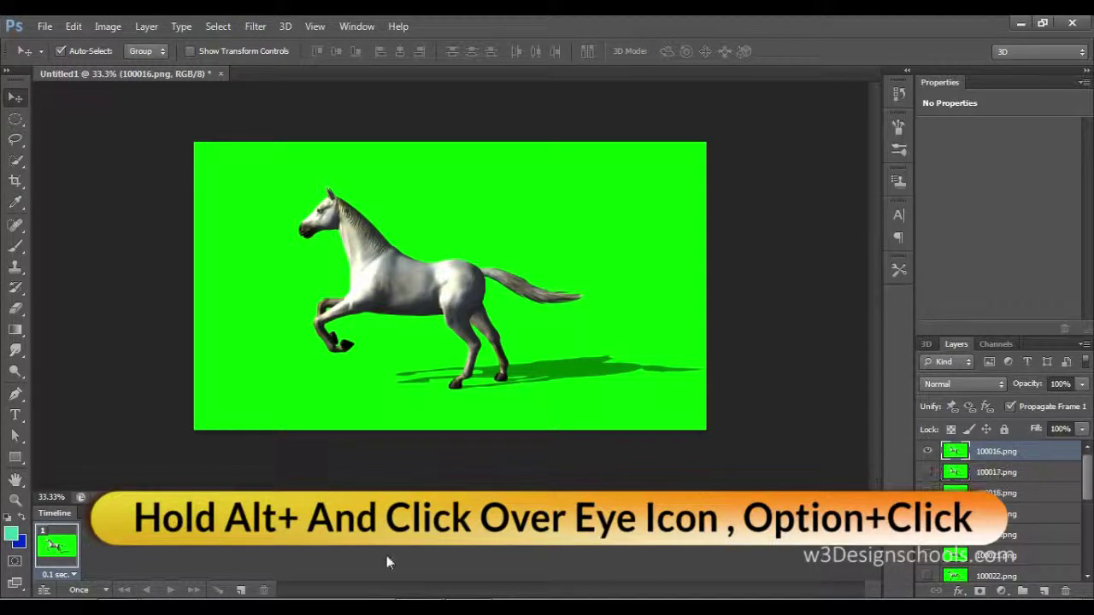
pyautogui.click(240, 591)
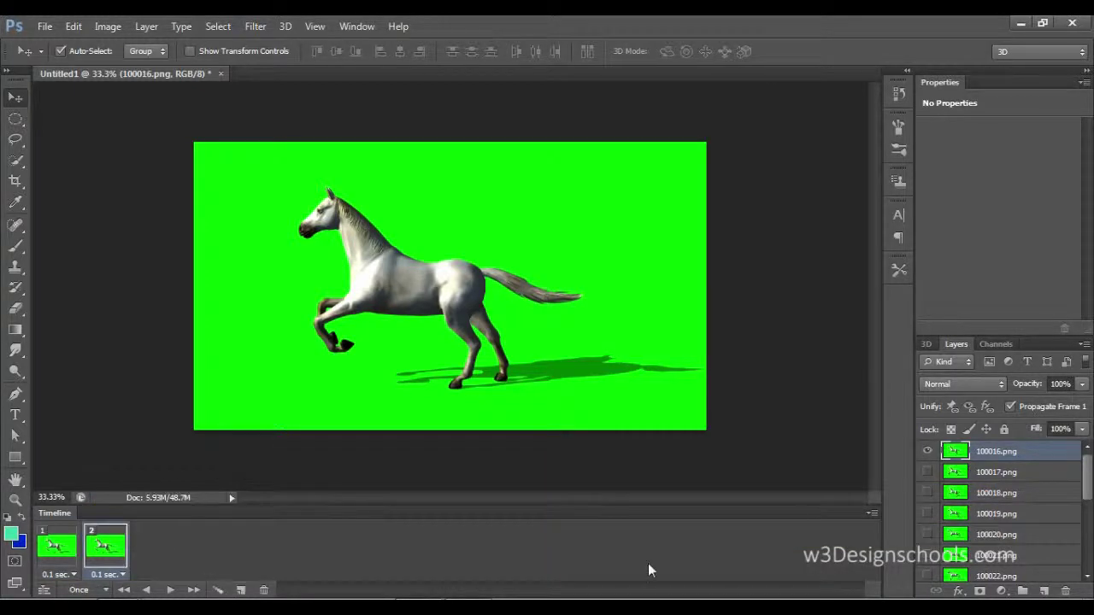
pyautogui.click(928, 471)
pyautogui.click(928, 452)
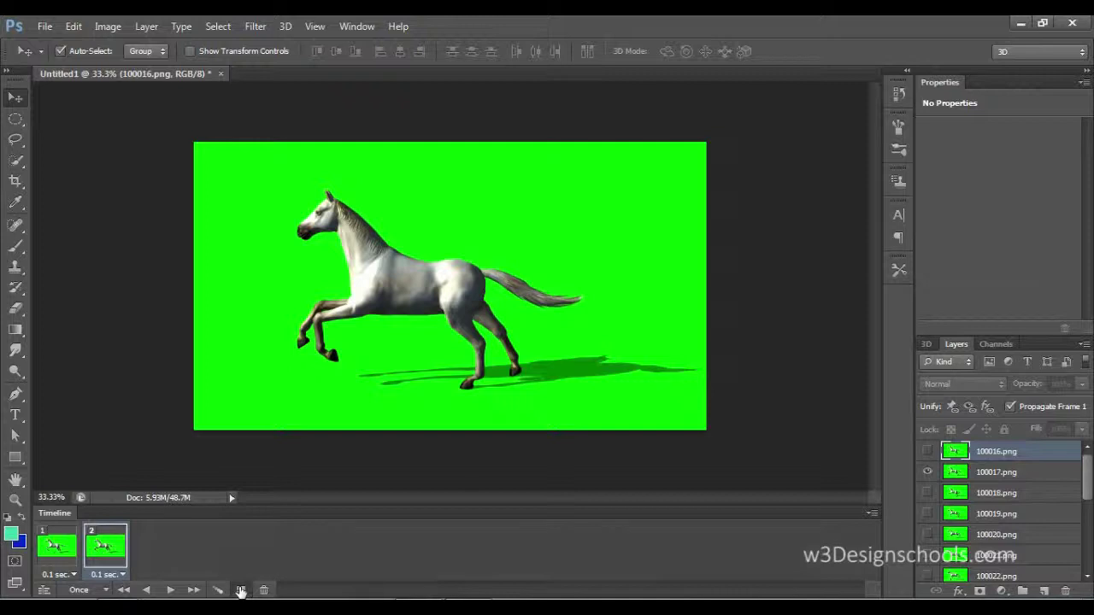
pyautogui.click(240, 592)
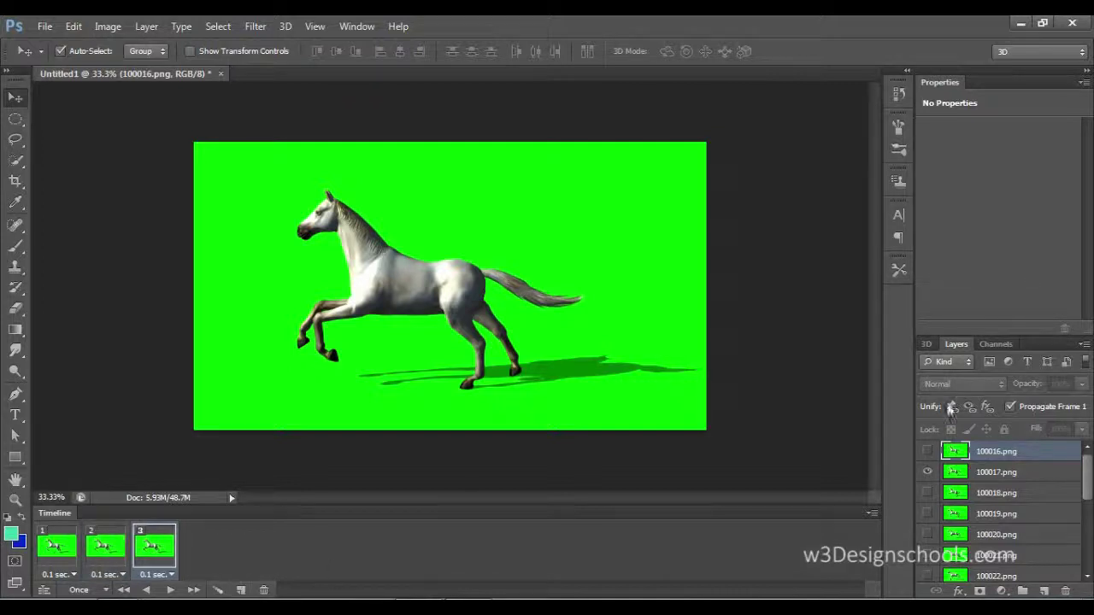
pyautogui.click(928, 492)
pyautogui.click(927, 472)
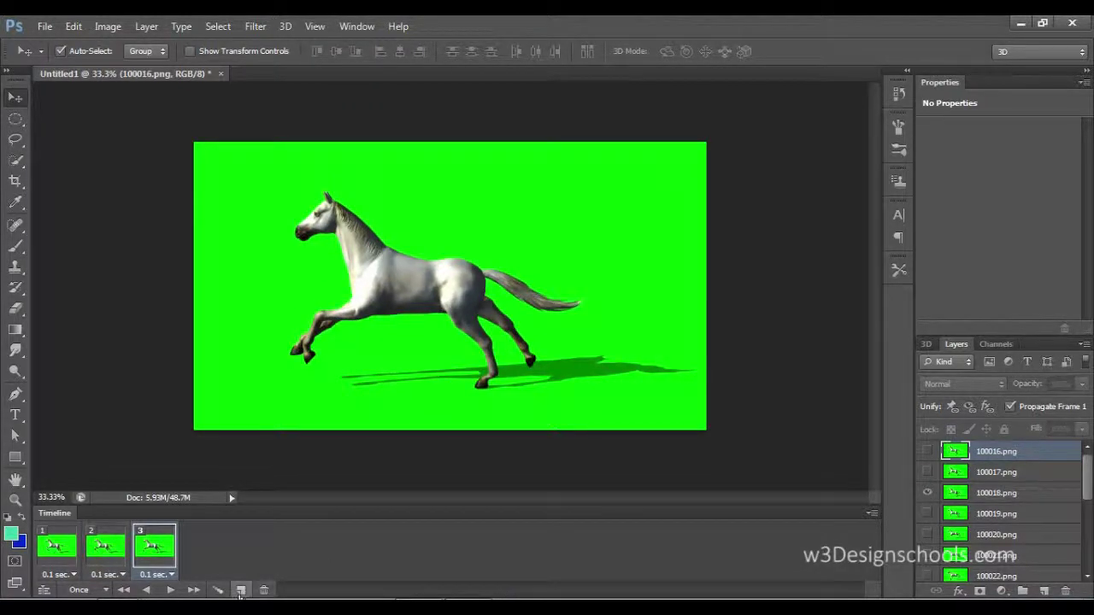
pyautogui.click(240, 591)
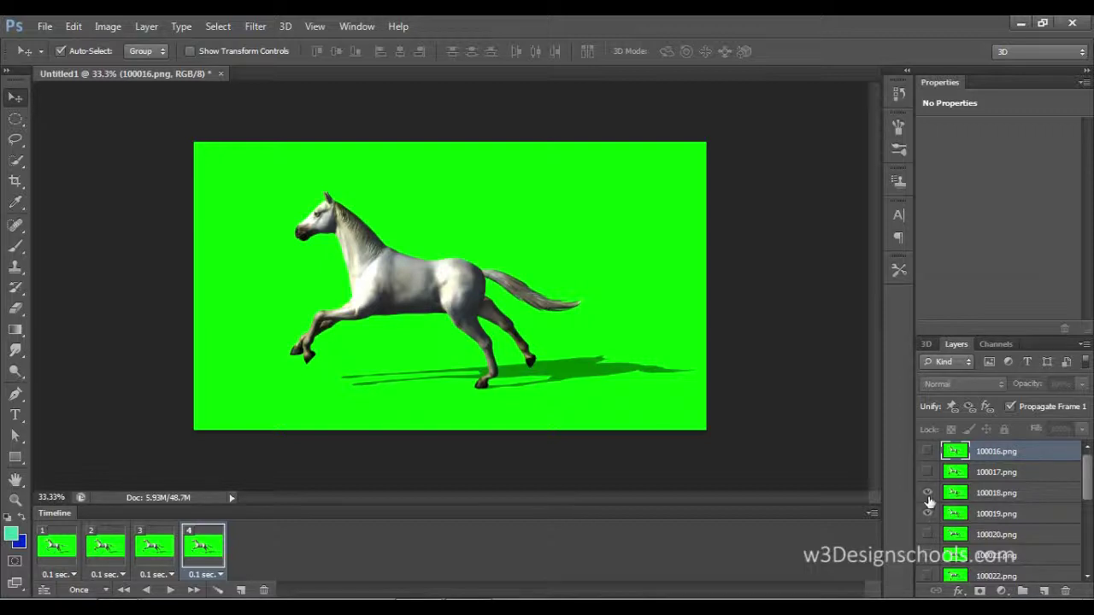
pyautogui.click(928, 492)
# Step: Add frames 5 to 7, revealing the next horse poses starting at 100020.png
pyautogui.click(239, 590)
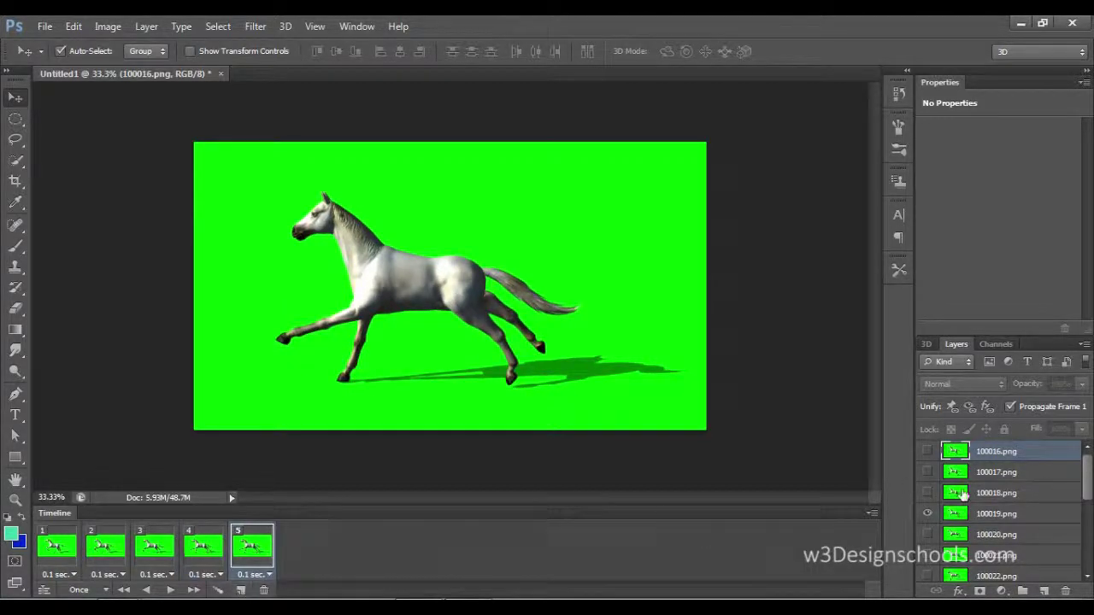
pyautogui.click(928, 514)
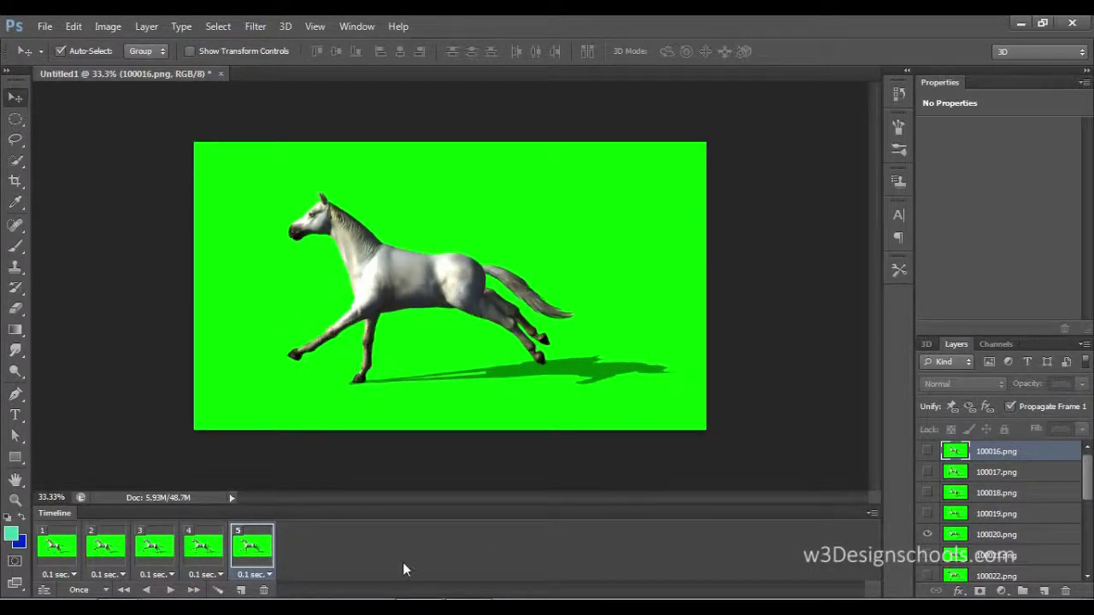
pyautogui.click(240, 591)
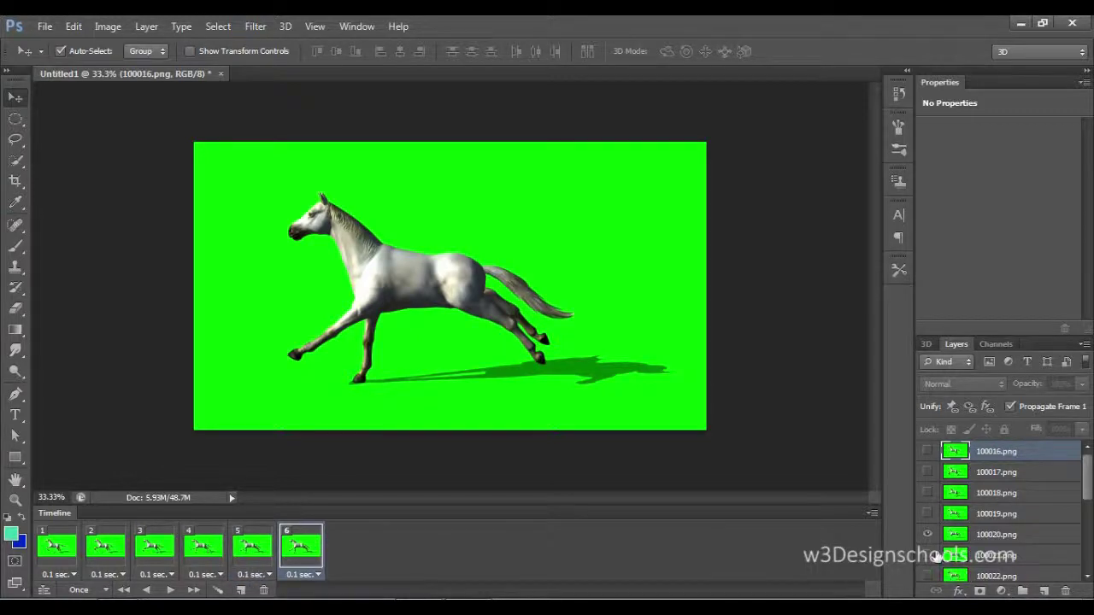
pyautogui.click(240, 591)
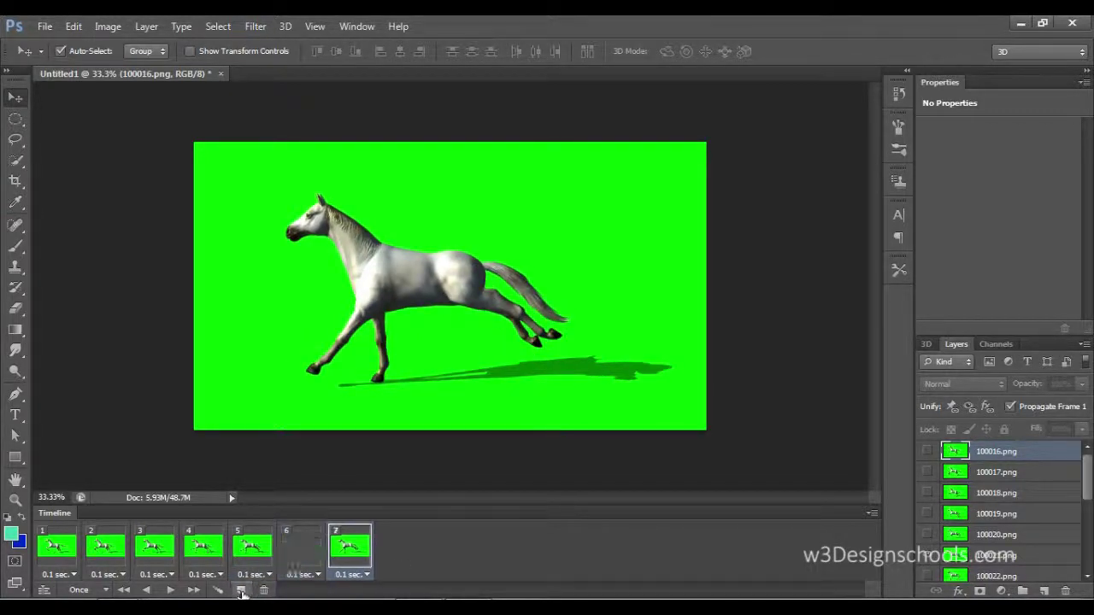
pyautogui.click(928, 556)
pyautogui.moveTo(1089, 484); pyautogui.dragTo(1088, 521)
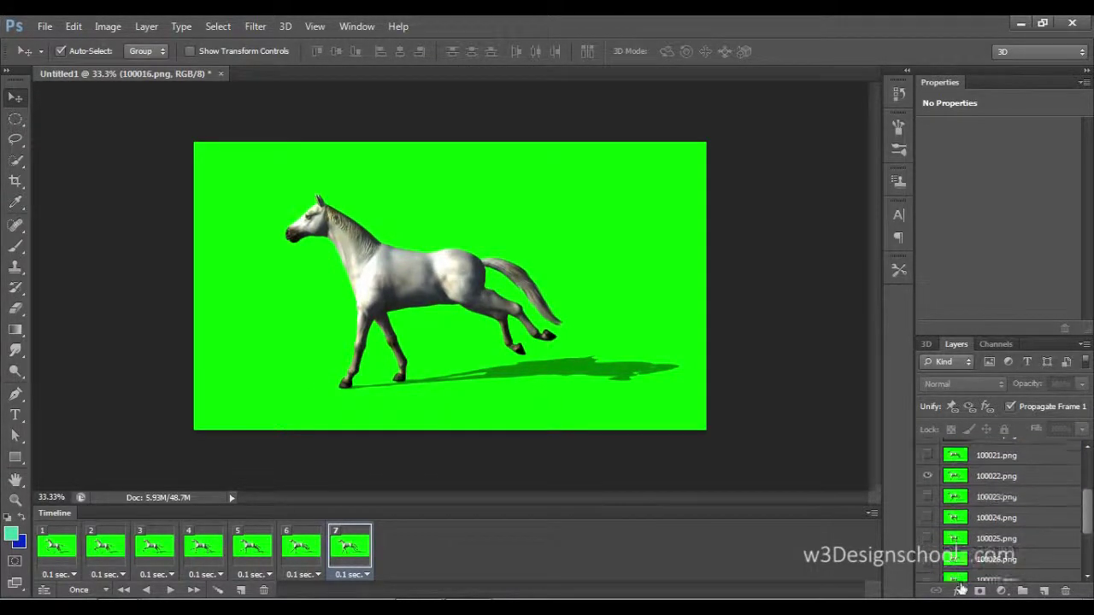
# Step: Add frames 8 to 12, each showing the following horse pose layer
pyautogui.click(244, 592)
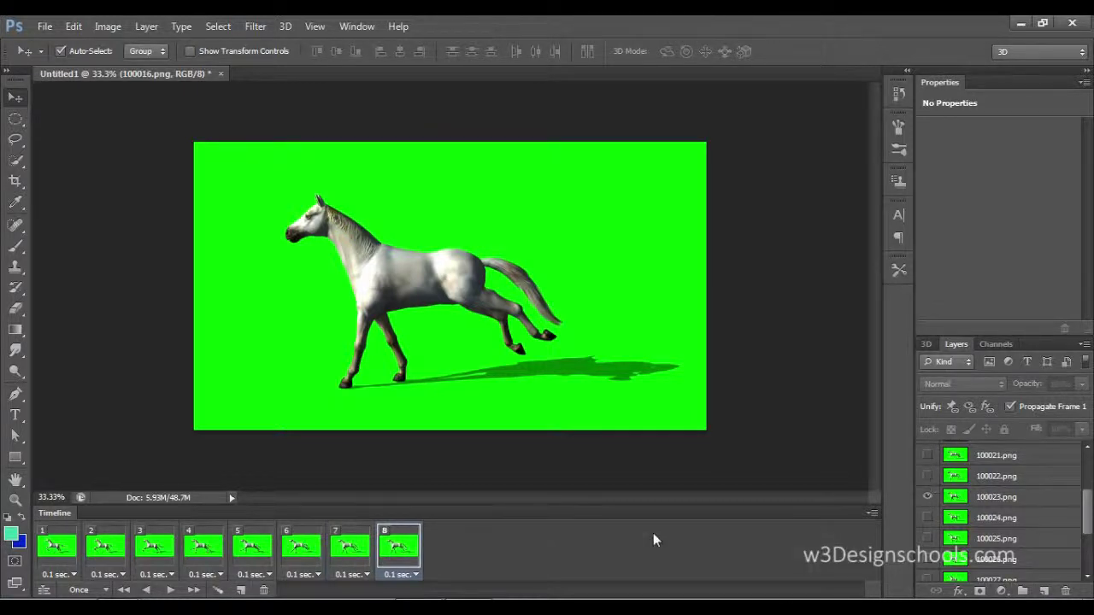
pyautogui.click(244, 592)
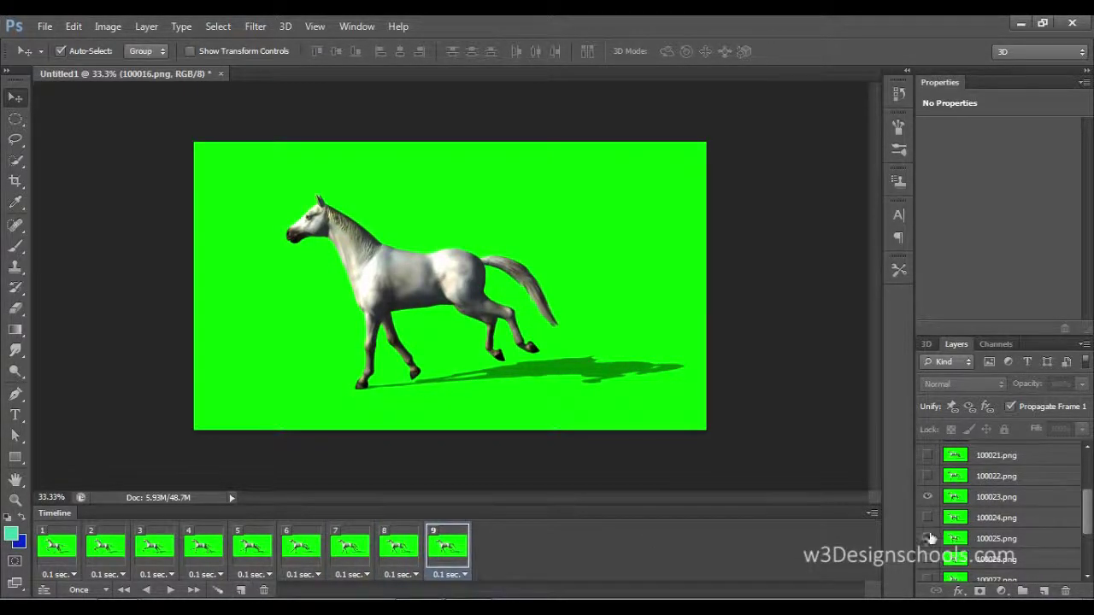
pyautogui.click(243, 592)
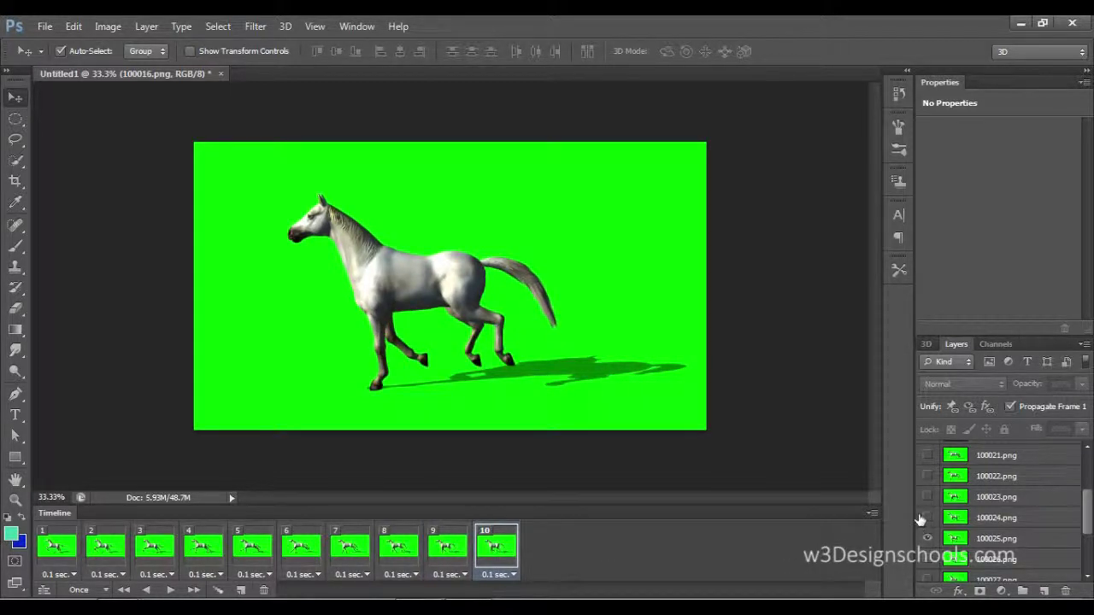
pyautogui.click(240, 592)
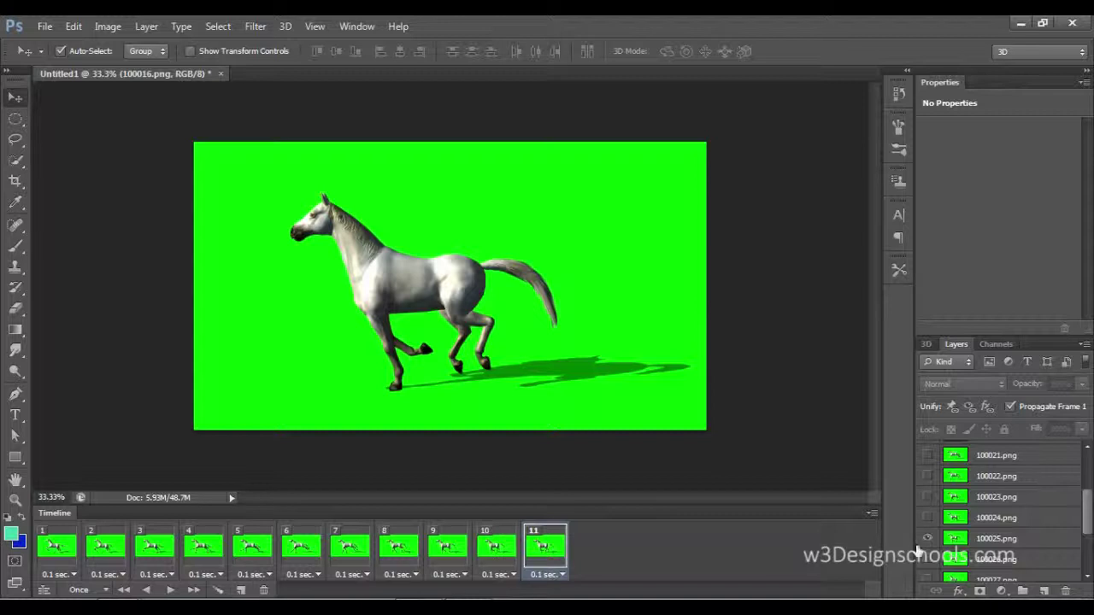
pyautogui.click(929, 541)
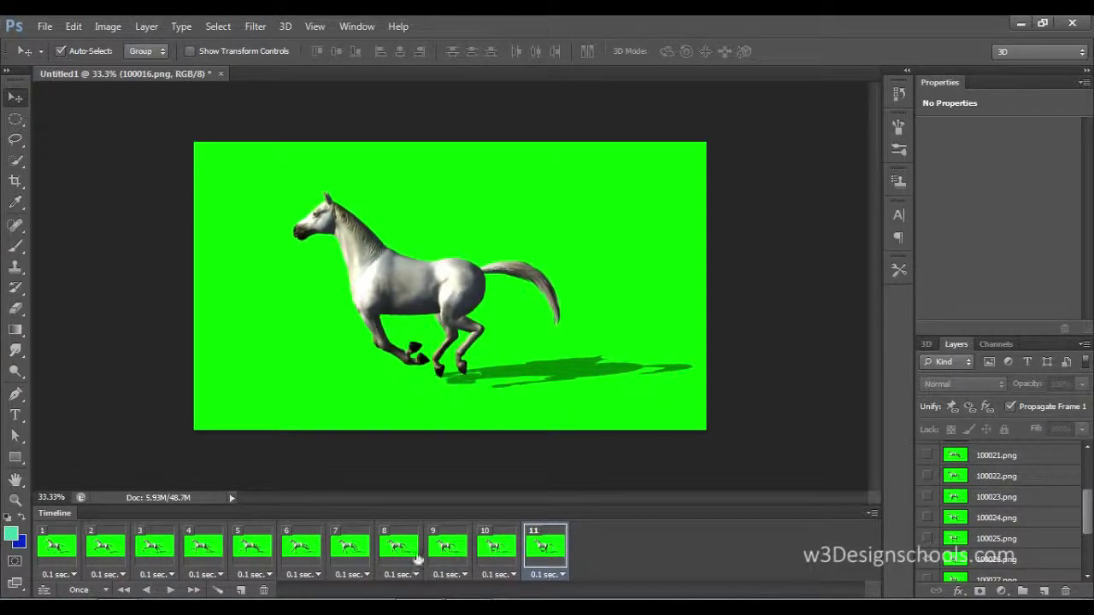
pyautogui.click(241, 591)
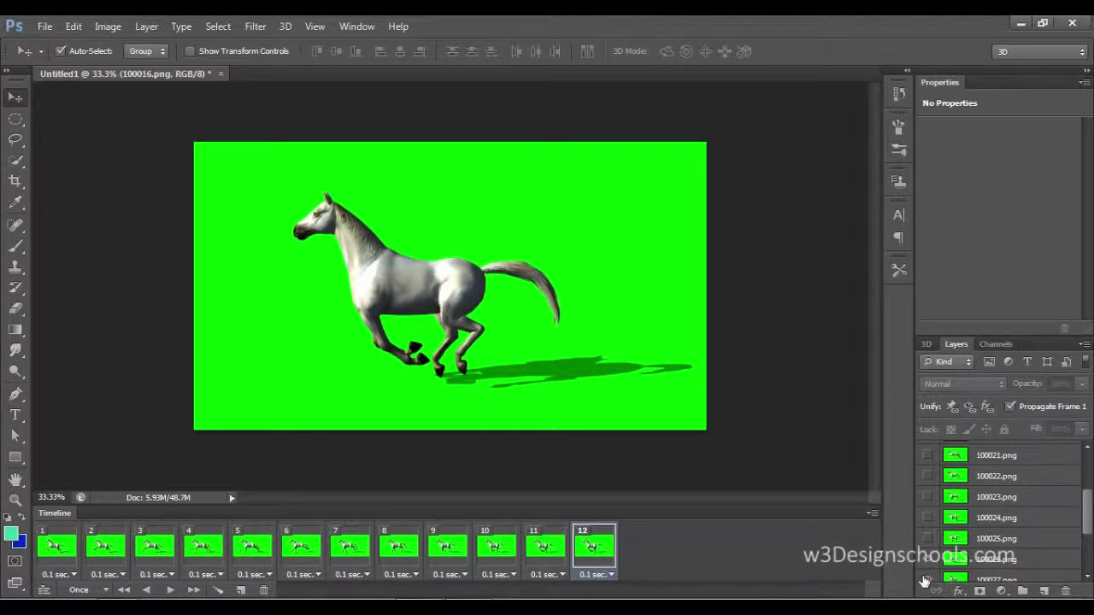
pyautogui.click(930, 560)
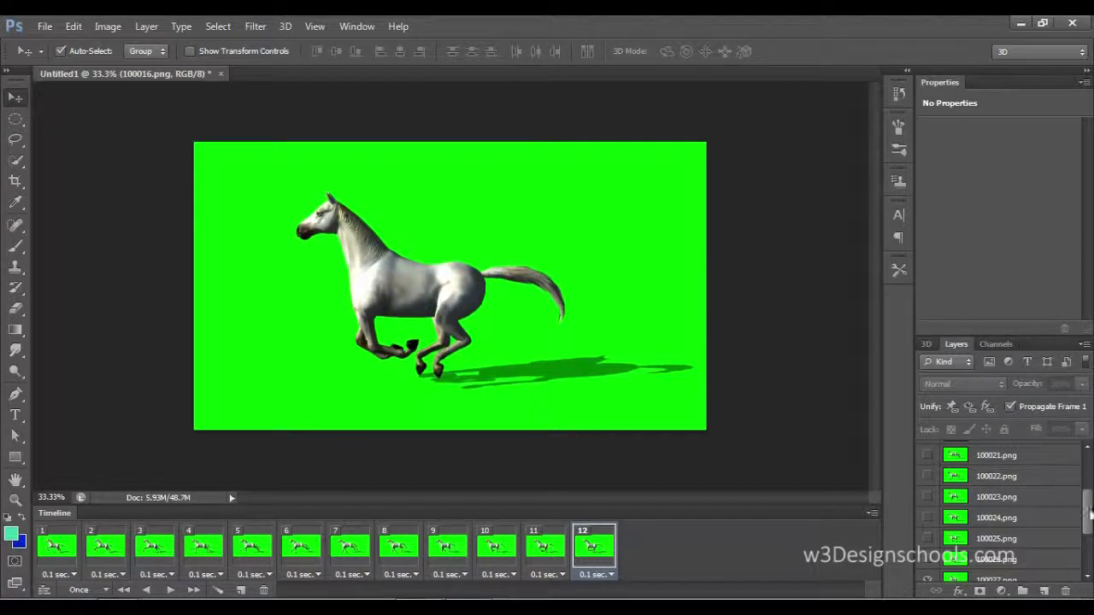
pyautogui.moveTo(1090, 511); pyautogui.dragTo(1090, 554)
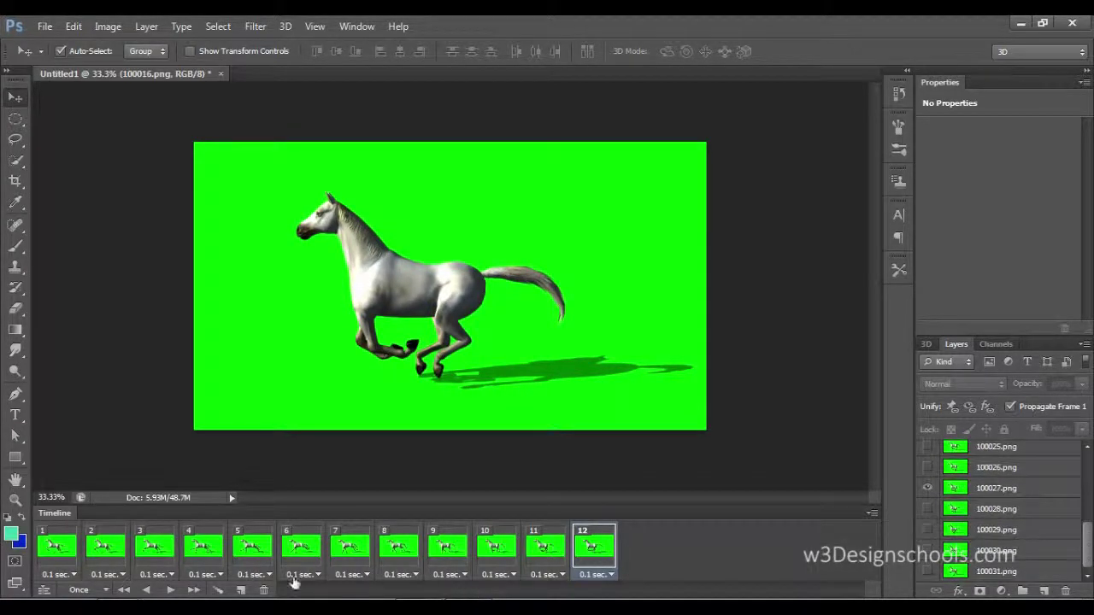
# Step: Add frames 13 to 16 with the final horse poses, then play the gallop from frame 1
pyautogui.click(240, 590)
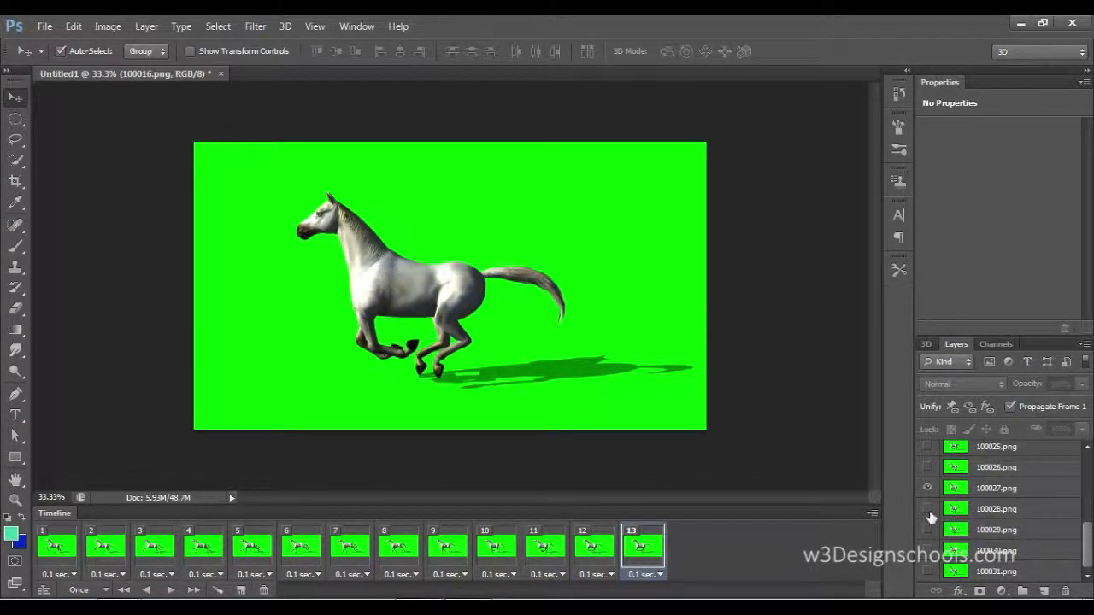
pyautogui.click(240, 591)
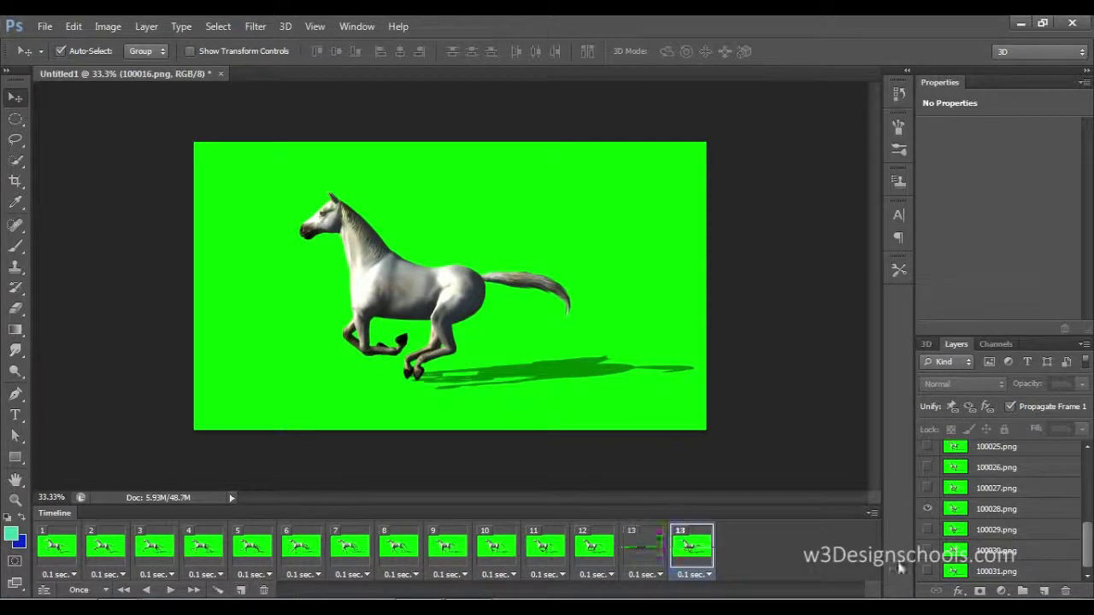
pyautogui.click(928, 510)
pyautogui.click(242, 591)
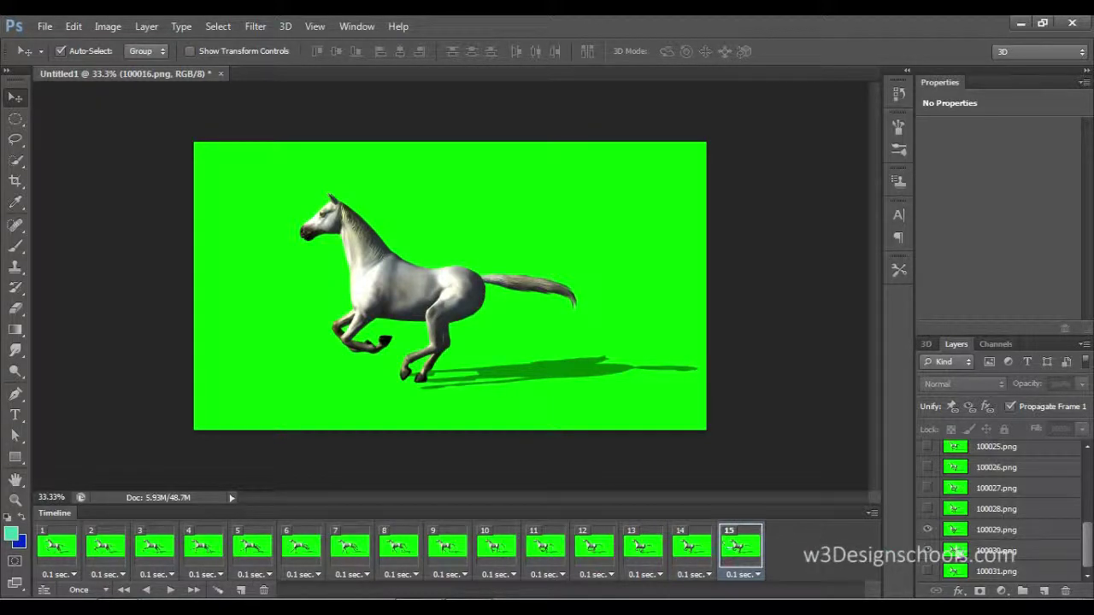
pyautogui.click(928, 550)
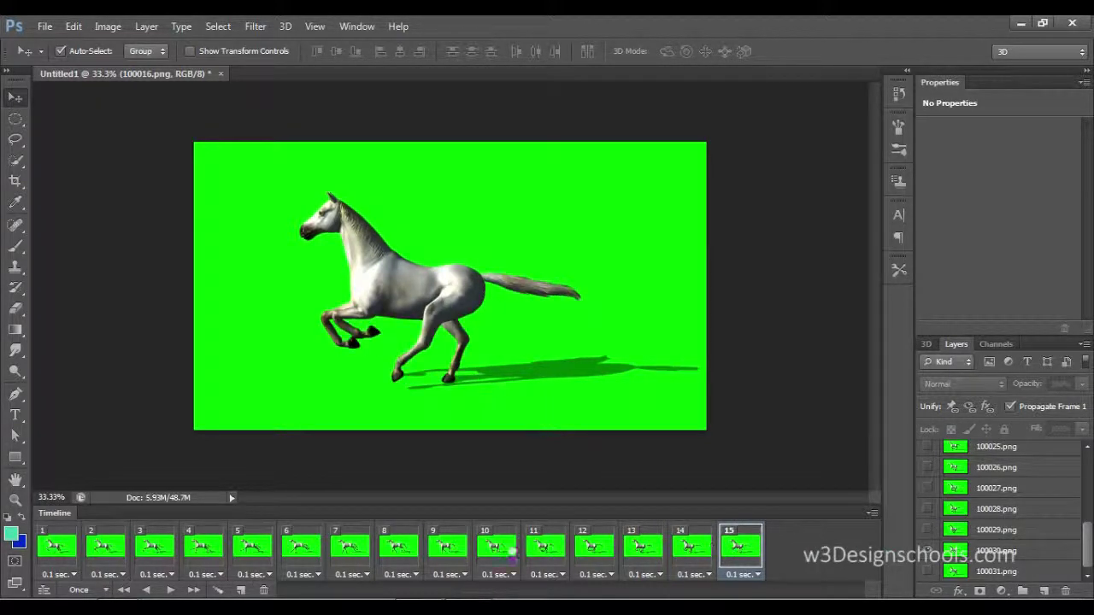
pyautogui.click(242, 591)
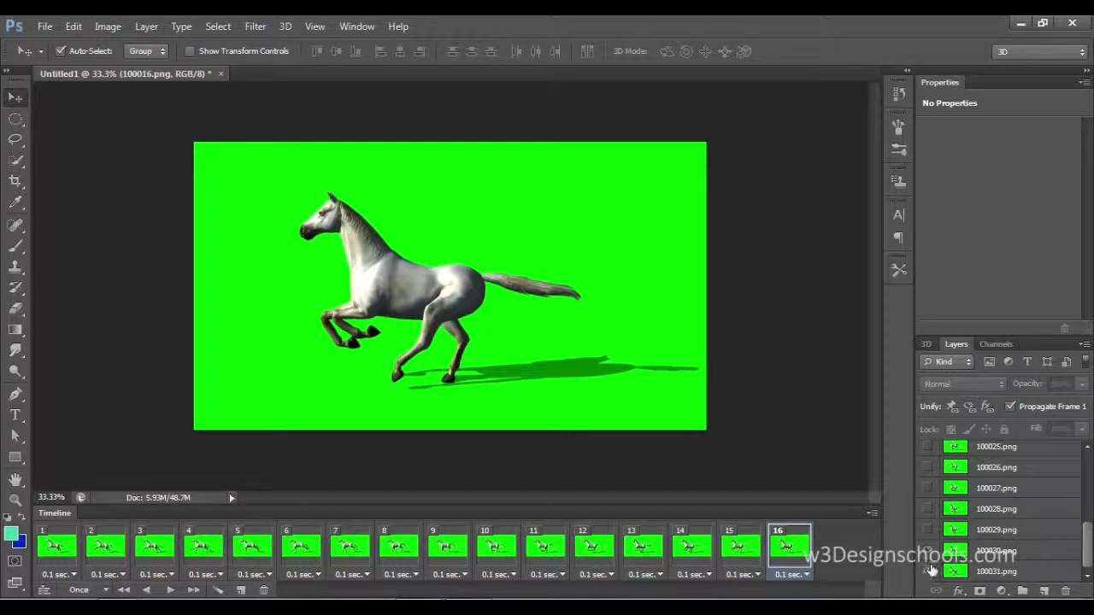
pyautogui.click(928, 551)
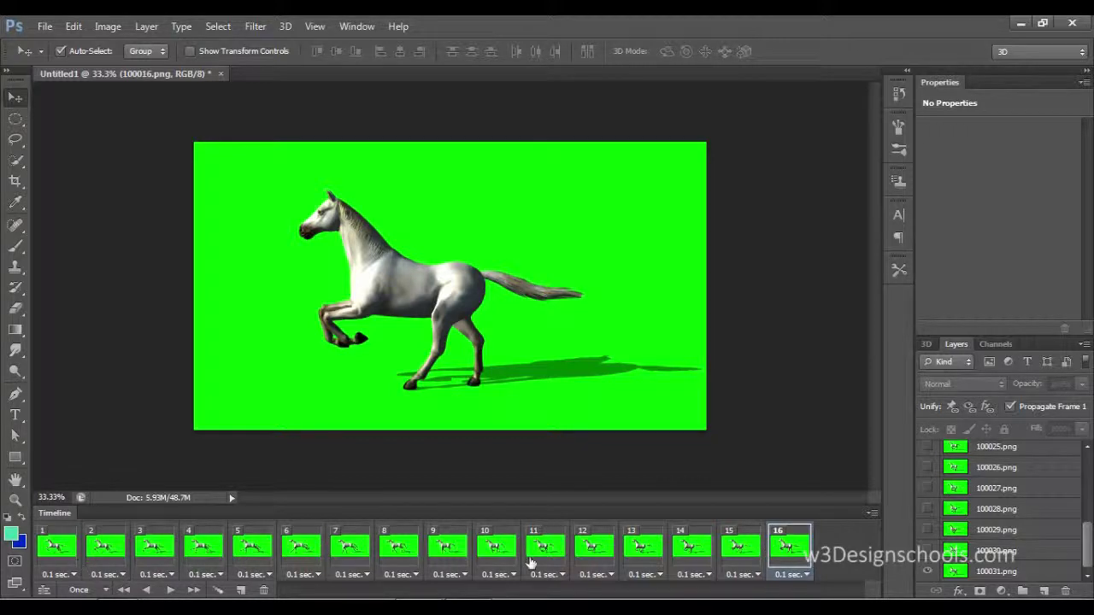
pyautogui.click(47, 560)
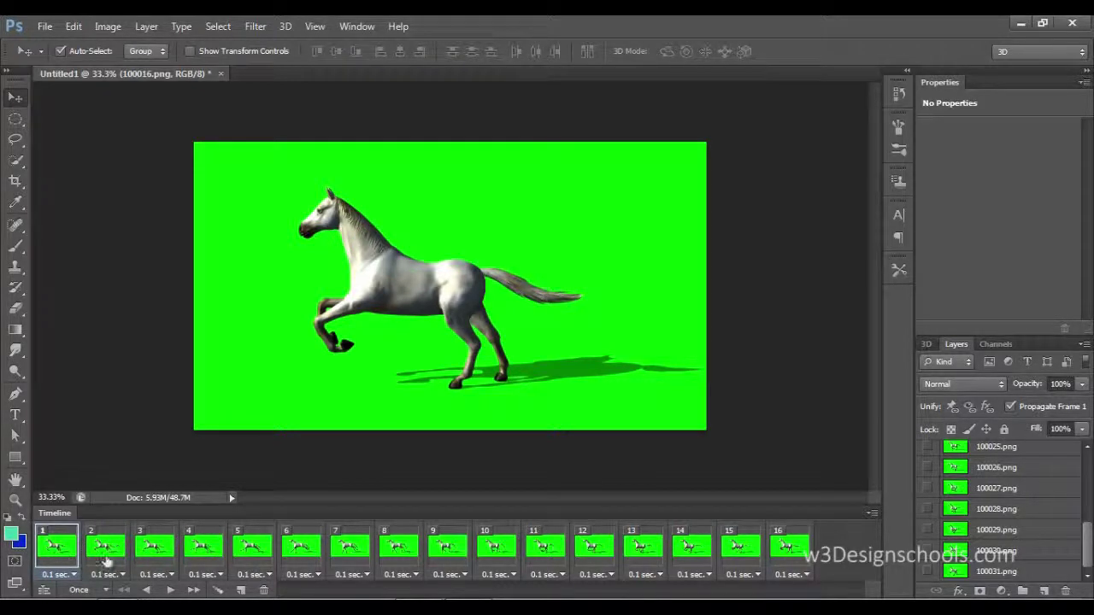
pyautogui.click(170, 591)
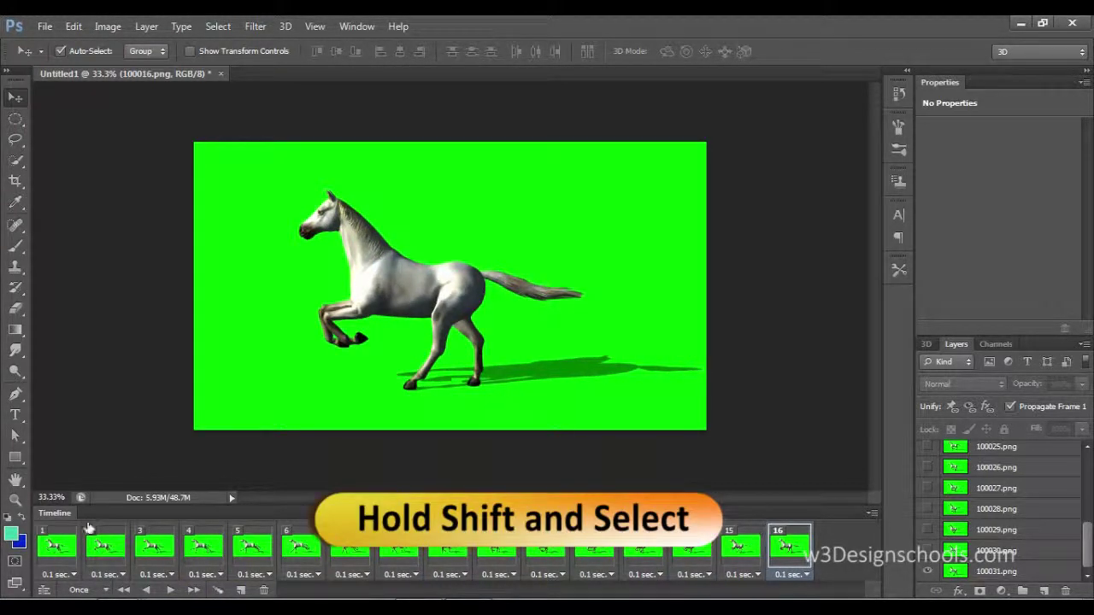
# Step: Set all 16 frames to No delay and the loop option to Forever
pyautogui.keyDown('shift'); pyautogui.click(68, 552); pyautogui.keyUp('shift')
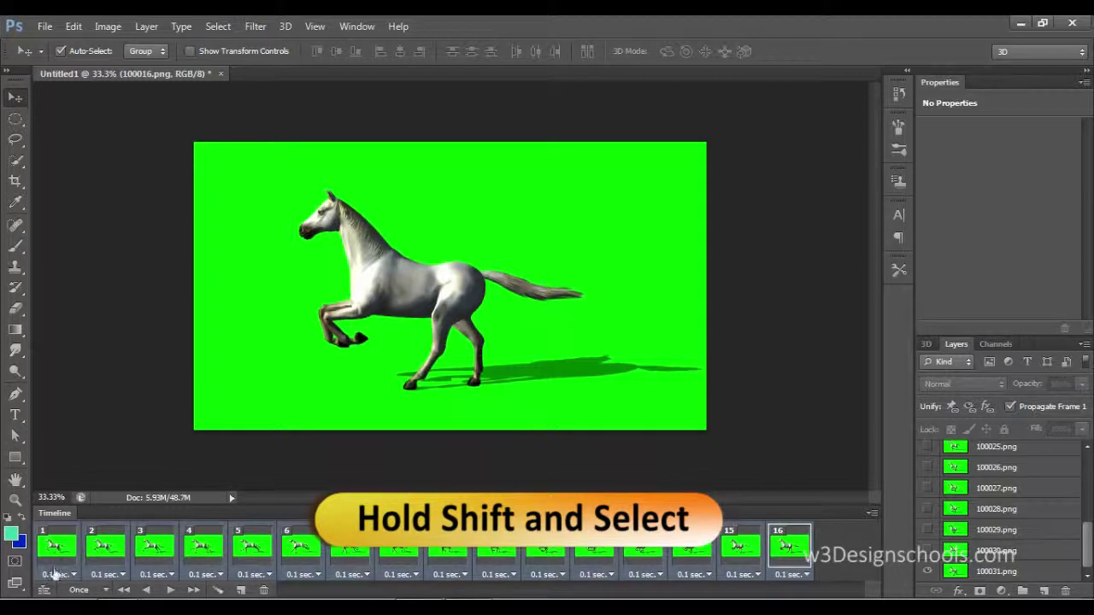
pyautogui.click(57, 575)
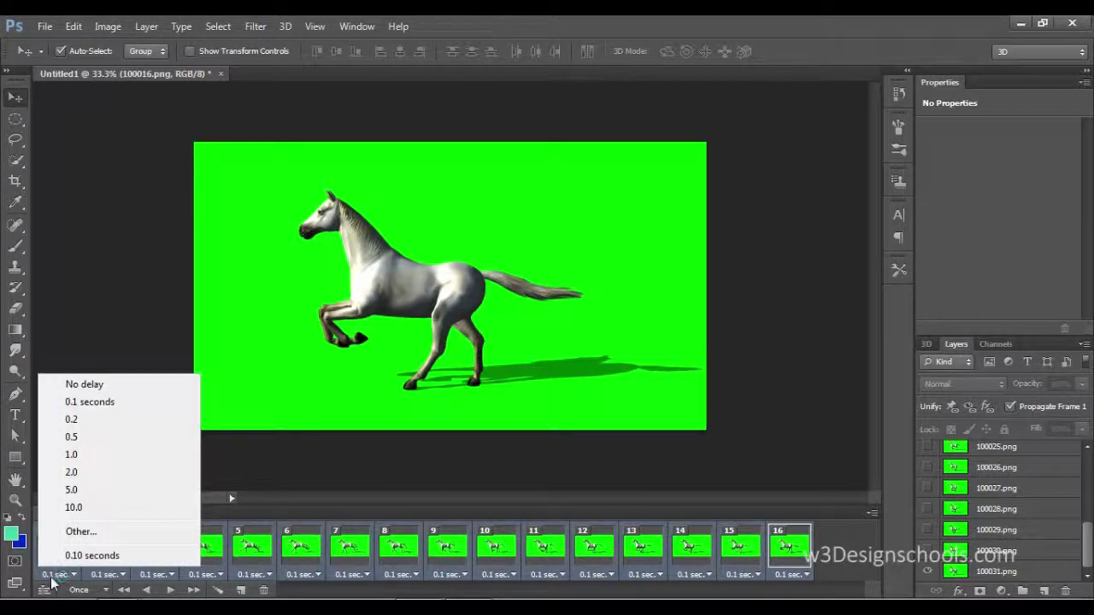
pyautogui.click(85, 385)
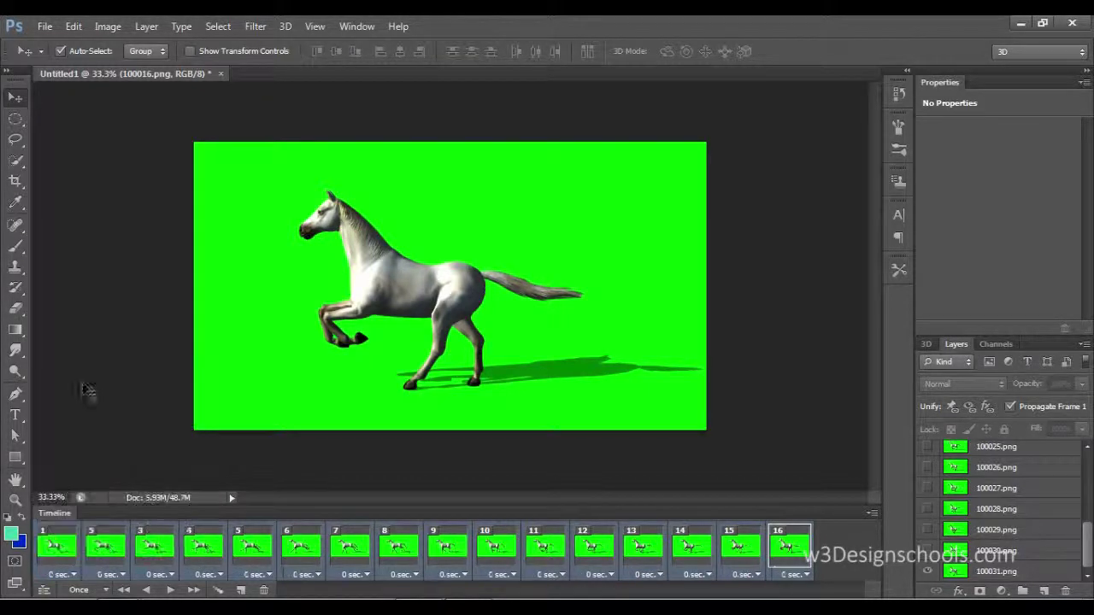
pyautogui.click(104, 590)
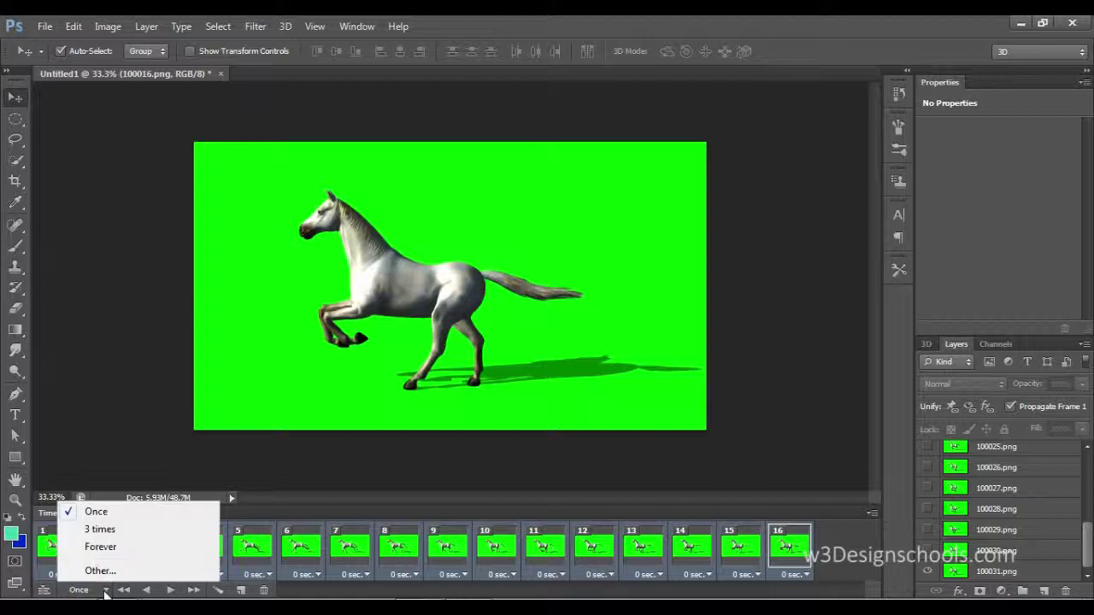
pyautogui.click(101, 548)
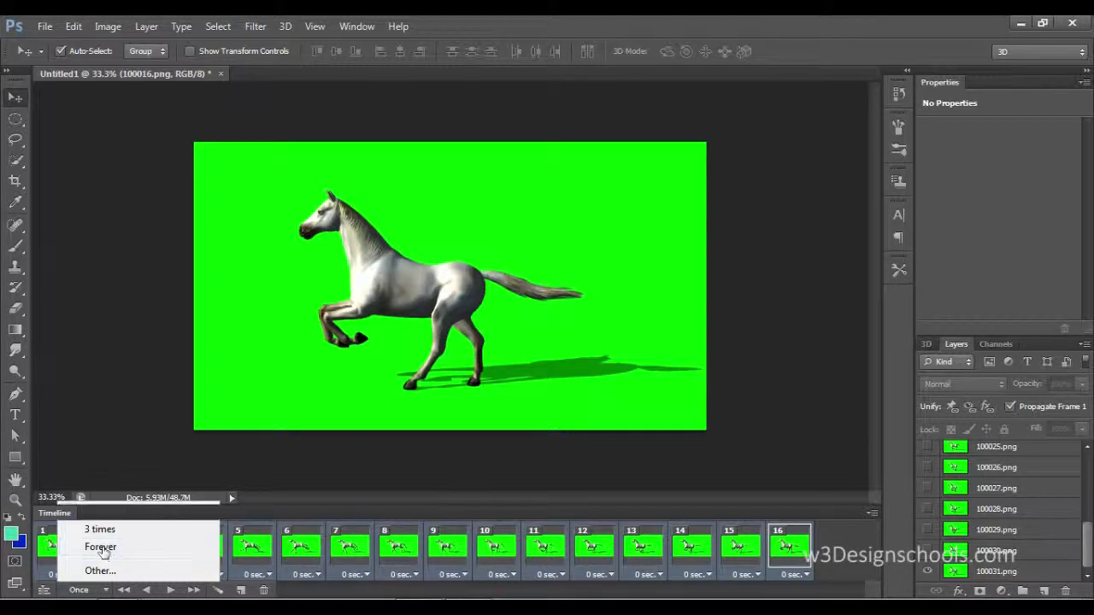
# Step: Play the looping gallop animation, then stop the preview
pyautogui.click(170, 590)
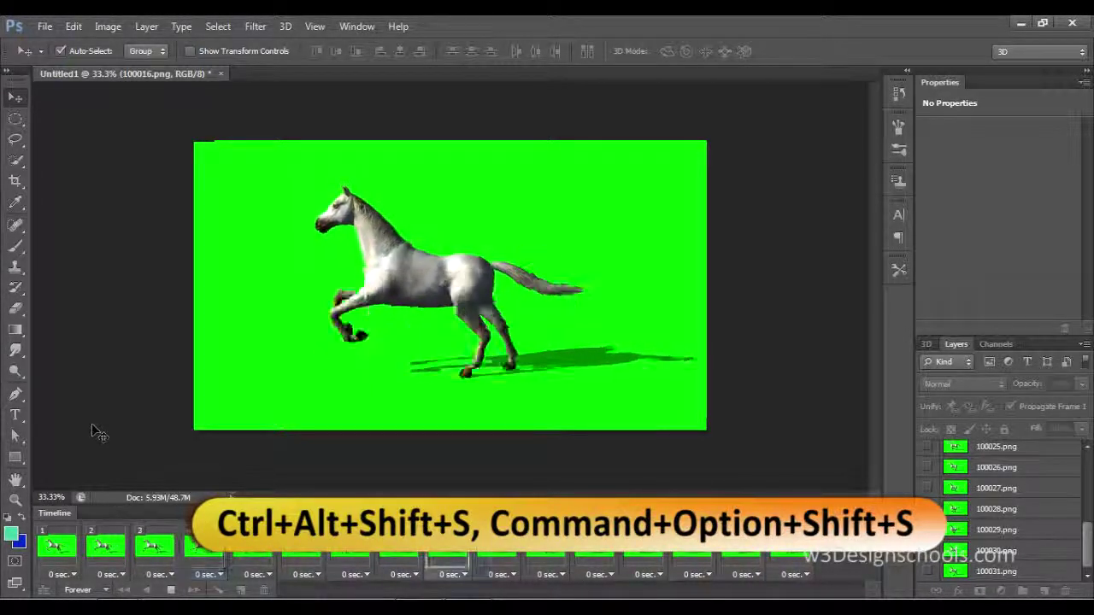
pyautogui.click(171, 590)
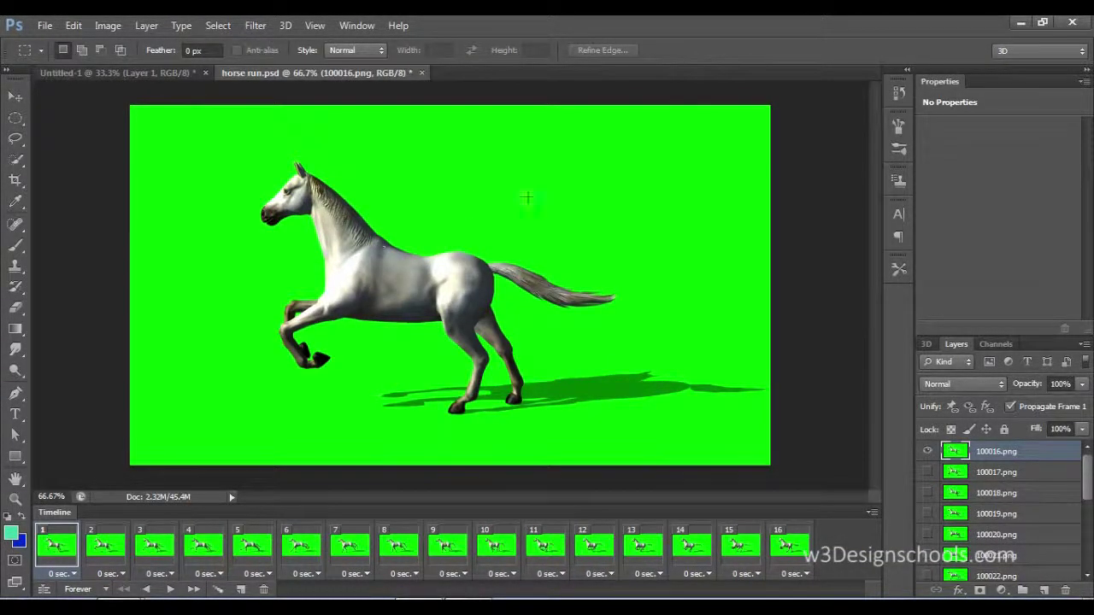
# Step: Open the Render Video dialog from File > Export
pyautogui.click(41, 26)
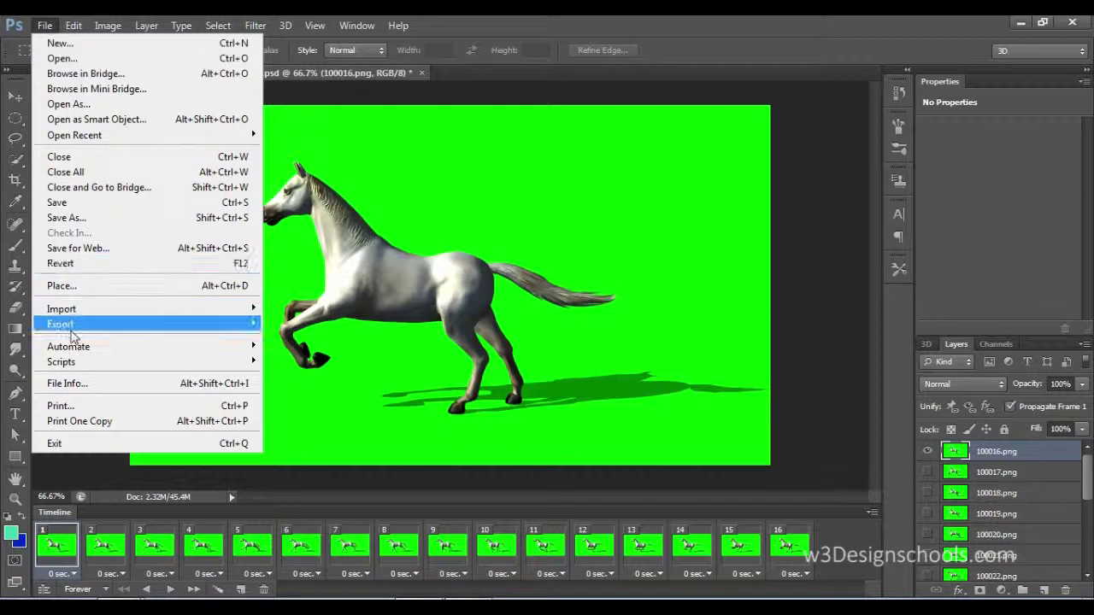
pyautogui.moveTo(89, 334)
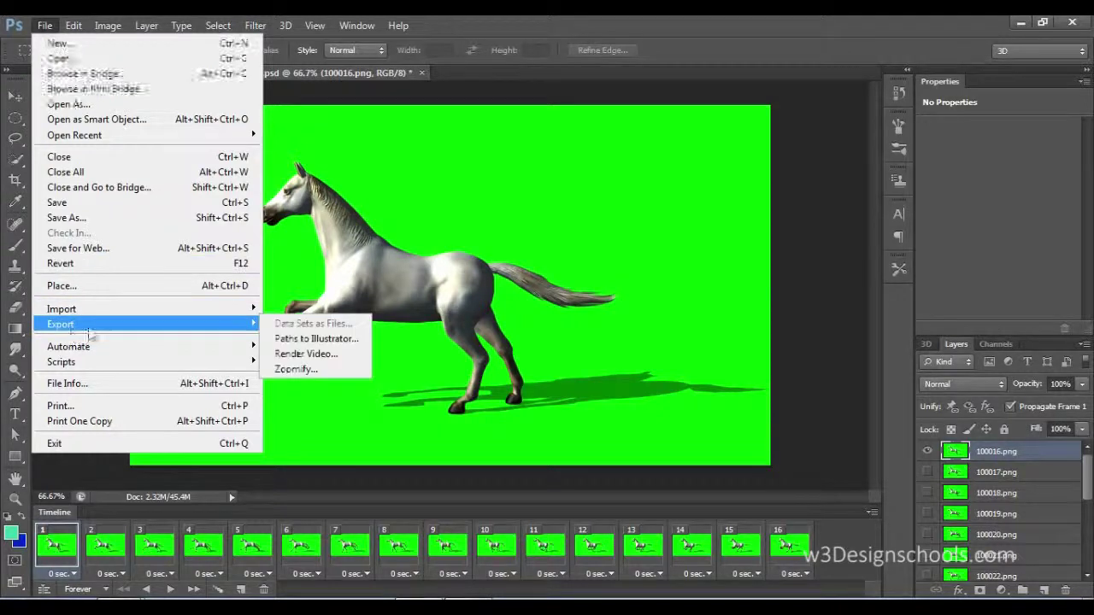
pyautogui.click(313, 356)
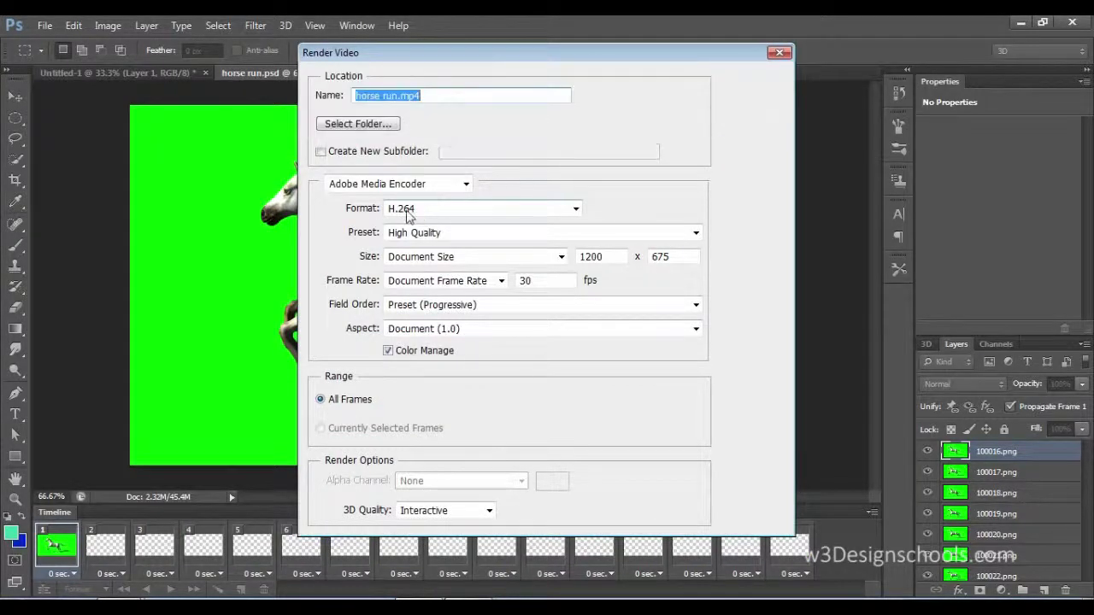
pyautogui.click(420, 210)
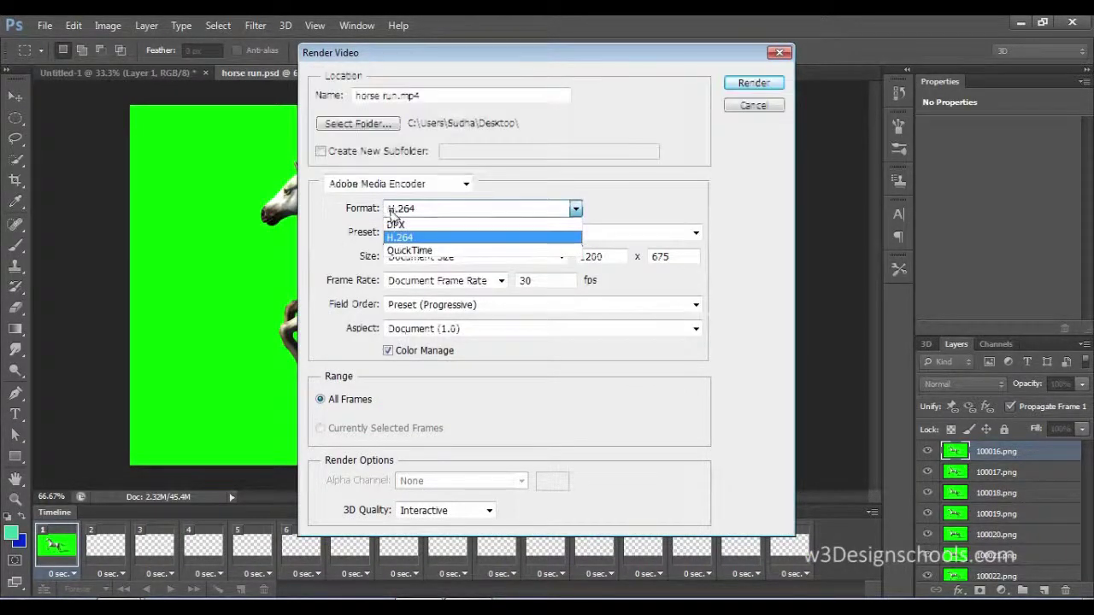
pyautogui.click(400, 239)
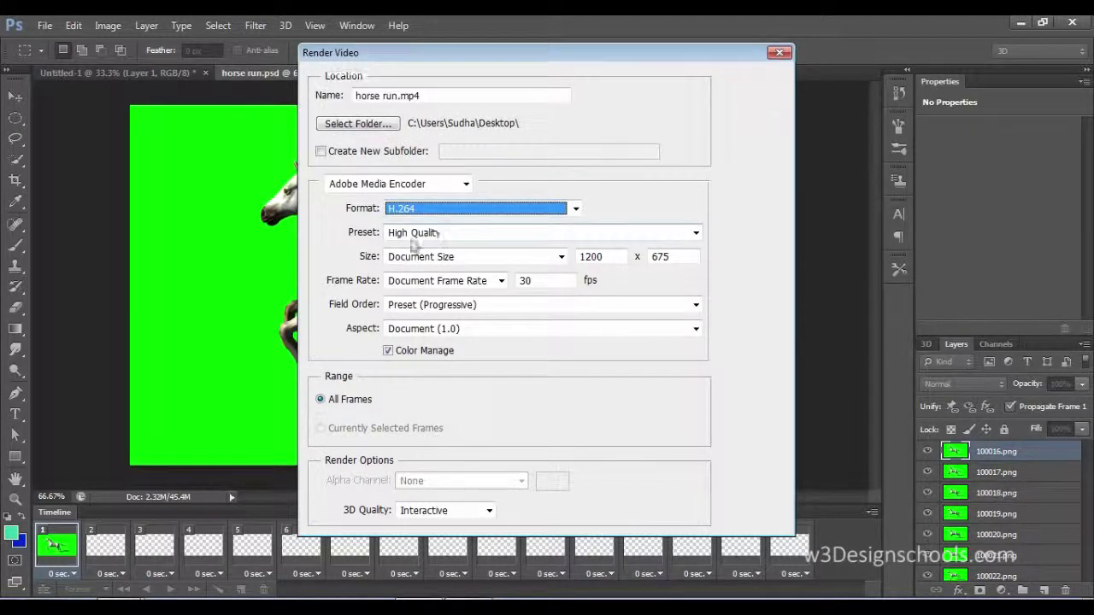
pyautogui.click(594, 256)
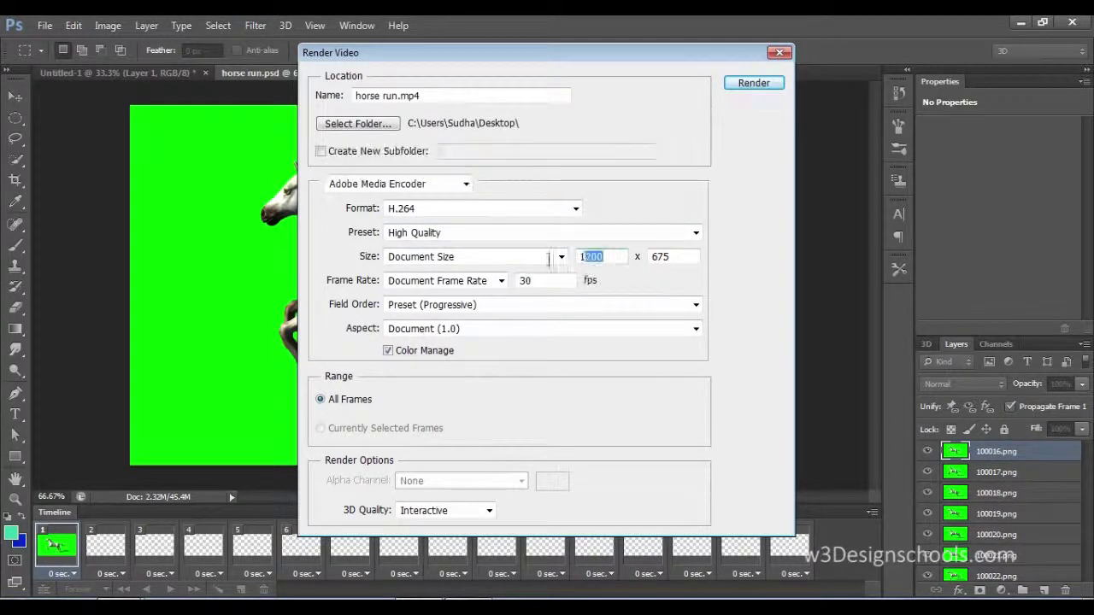
pyautogui.click(682, 256)
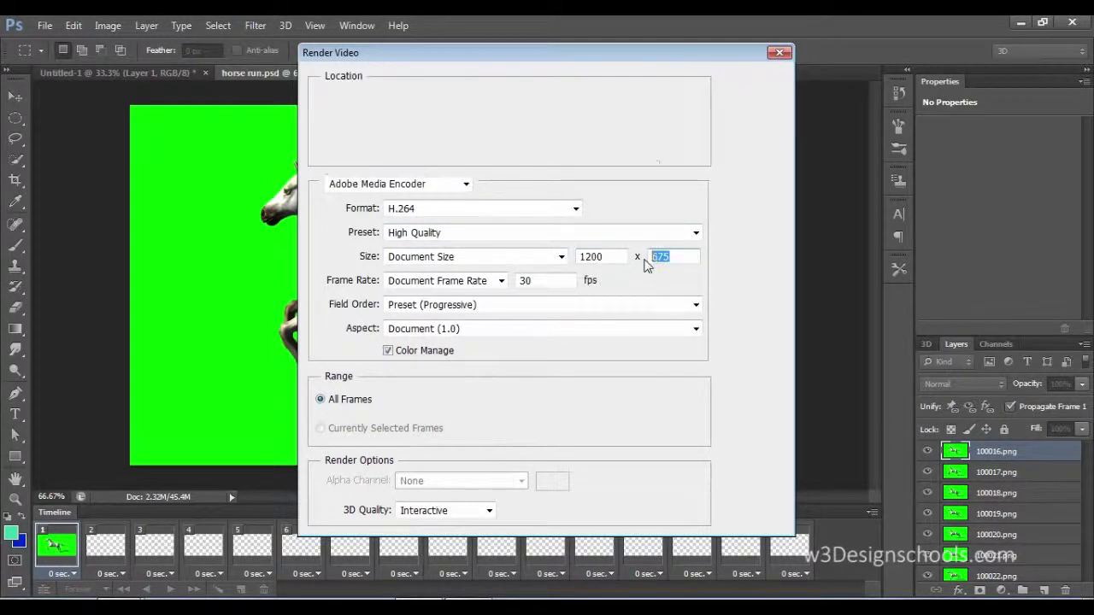
pyautogui.click(550, 281)
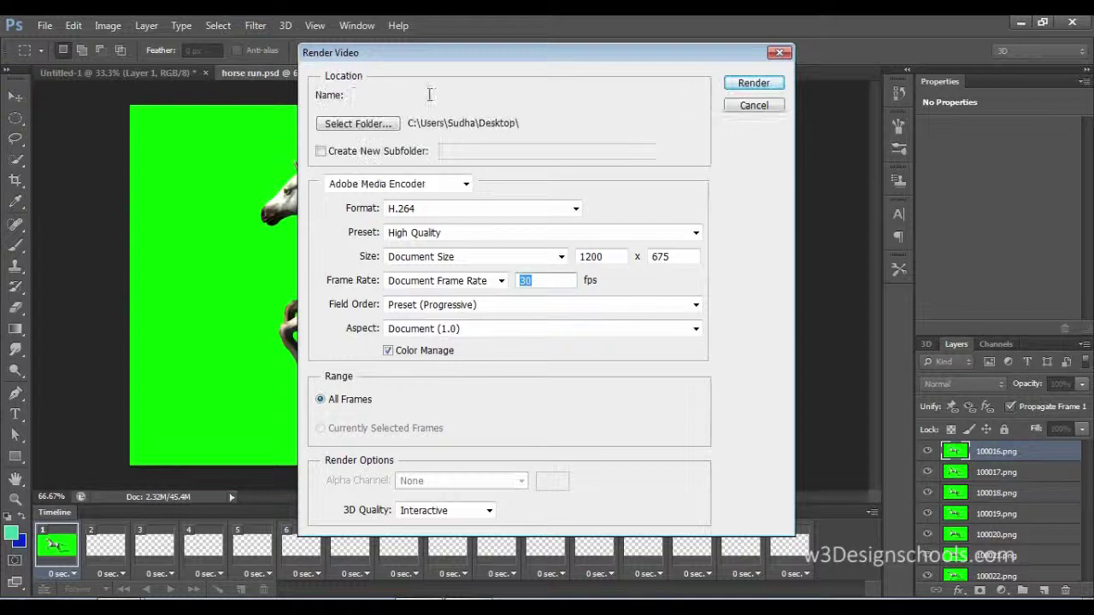
# Step: Render the video, replacing the existing horse run.mp4 on the second attempt
pyautogui.click(750, 84)
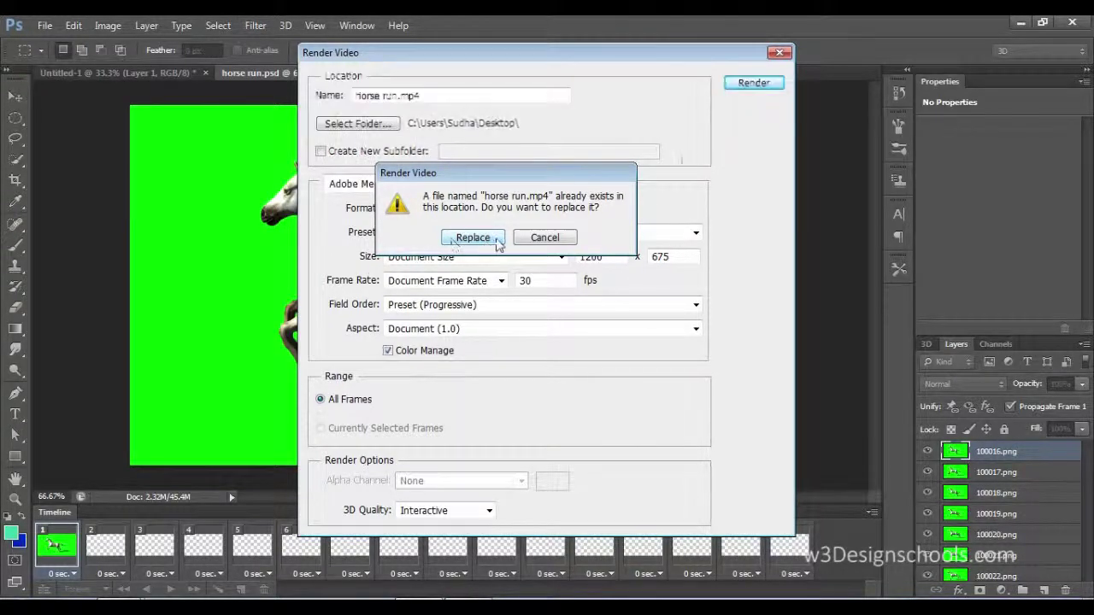
pyautogui.click(476, 239)
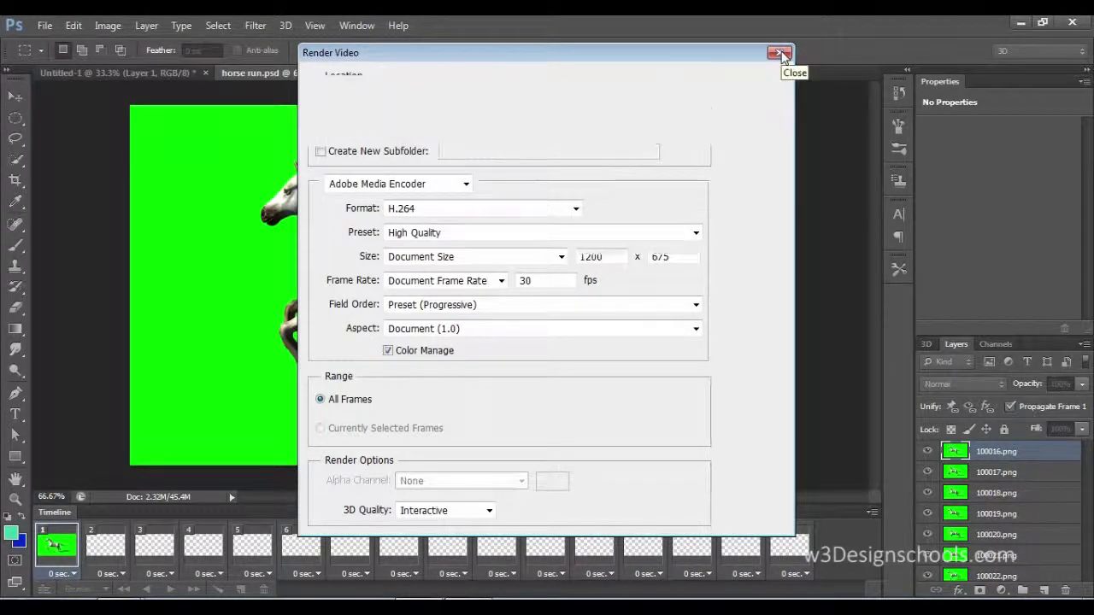
pyautogui.click(752, 83)
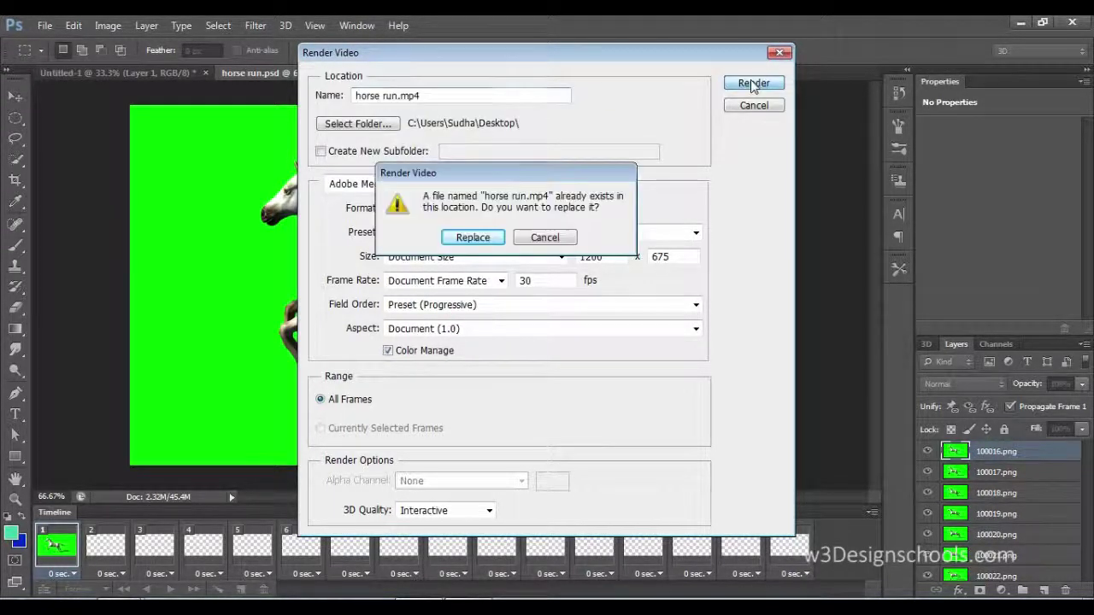
pyautogui.click(457, 242)
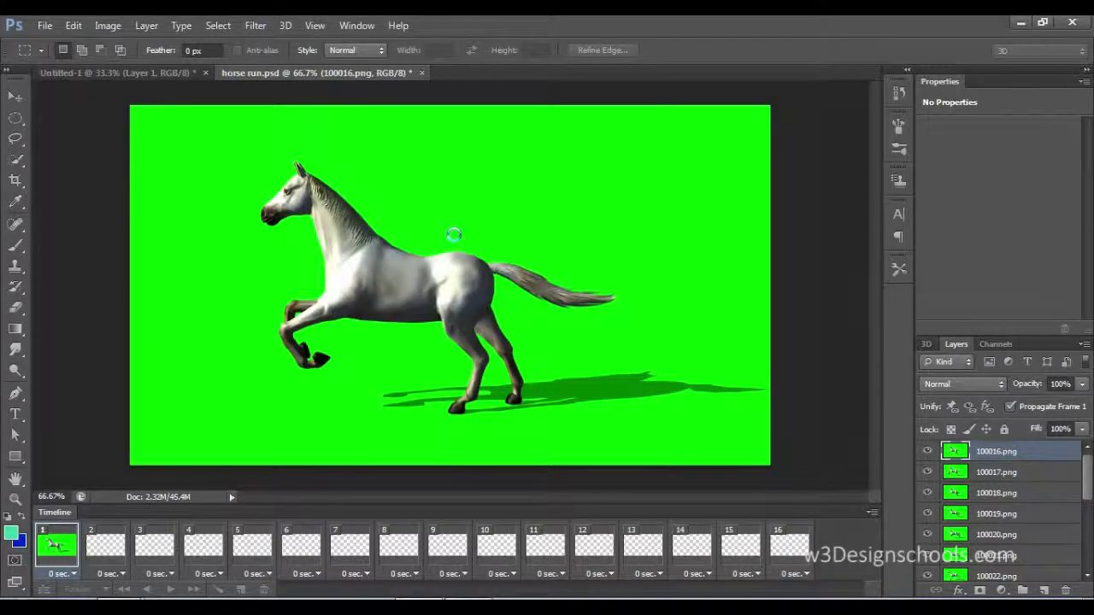